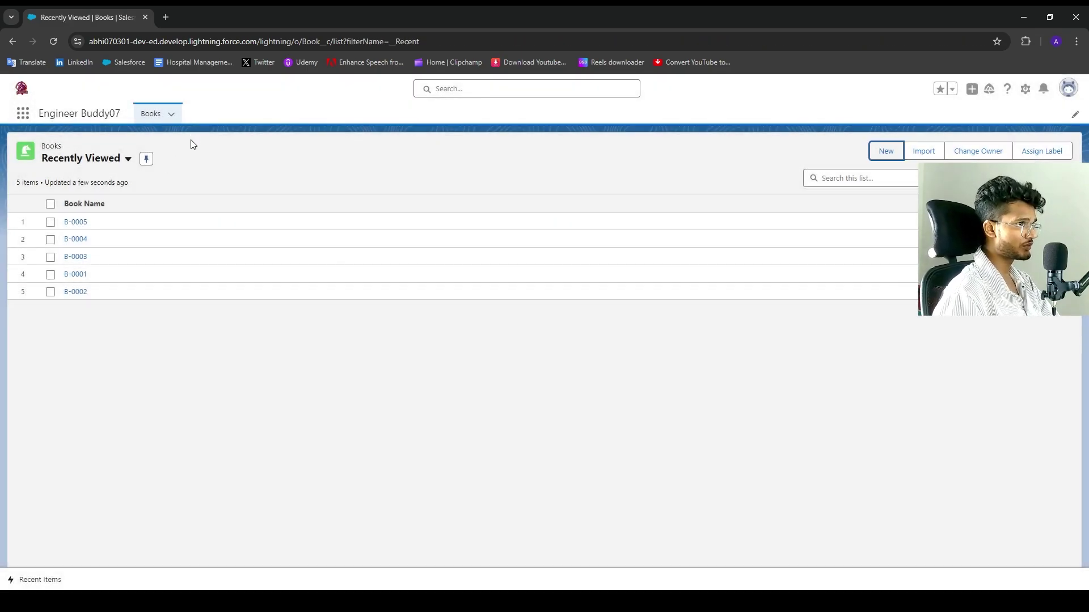
Open Setup and review the Author object's DOB and Name entries in its Fields & Relationships list.
{"action": "left_click", "coordinate": [1026, 89]}
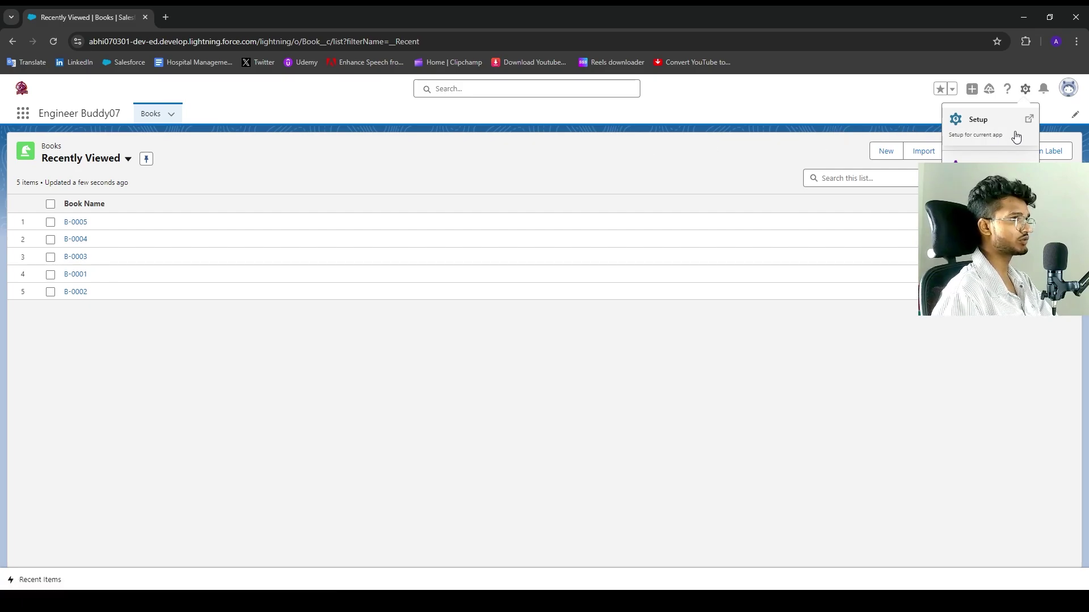
{"action": "left_click", "coordinate": [978, 120]}
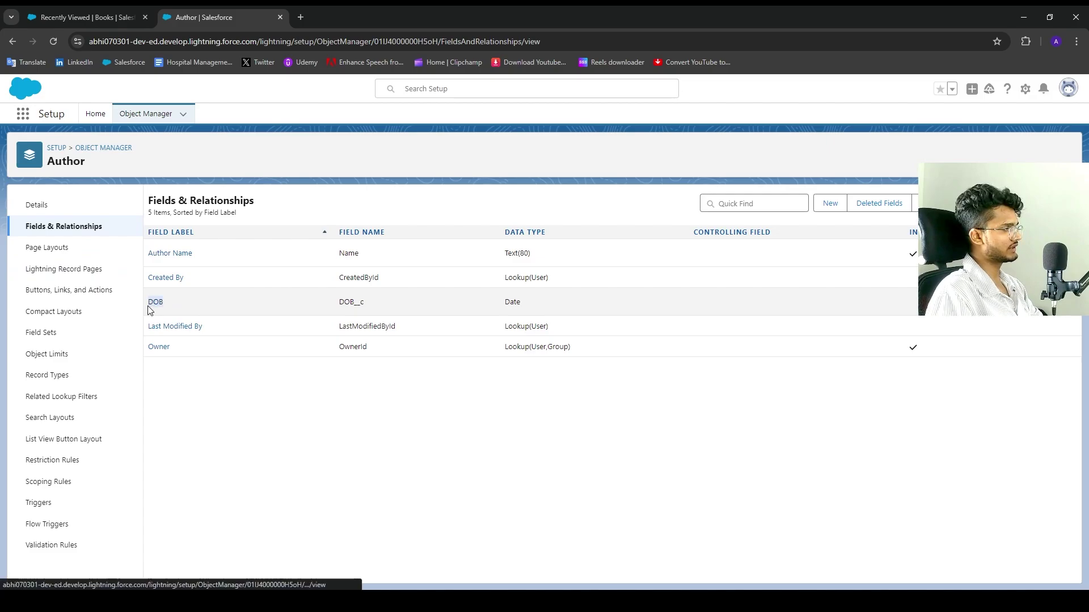
{"action": "left_click_drag", "start_coordinate": [147, 308], "coordinate": [207, 316]}
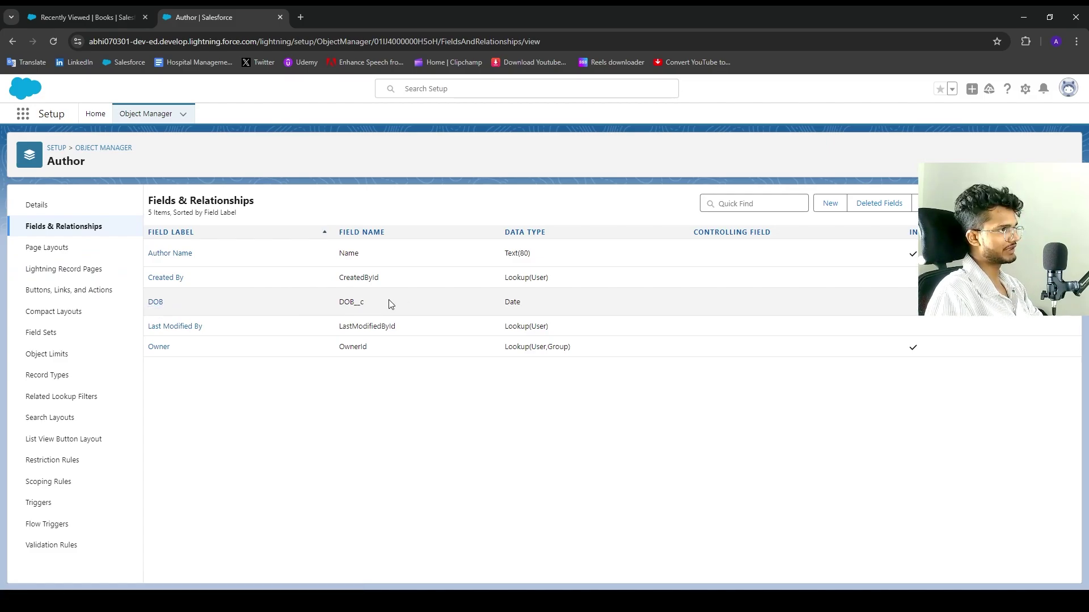
{"action": "double_click", "coordinate": [349, 302]}
{"action": "double_click", "coordinate": [348, 252]}
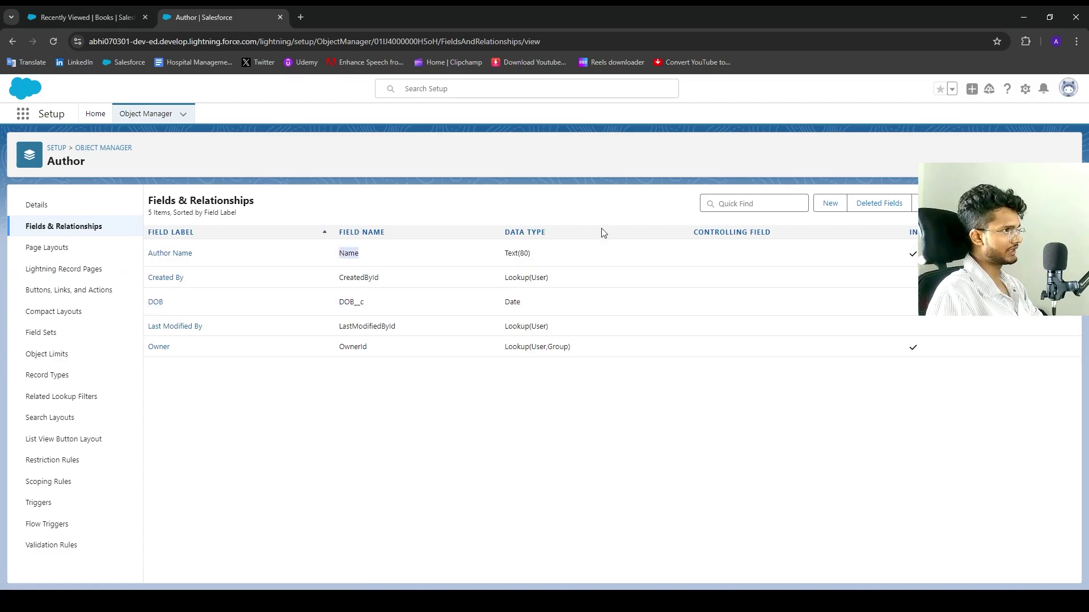
Open a blank new Author record in the Engineer Buddy07 app and examine its Author Name and DOB fields.
{"action": "left_click", "coordinate": [100, 18]}
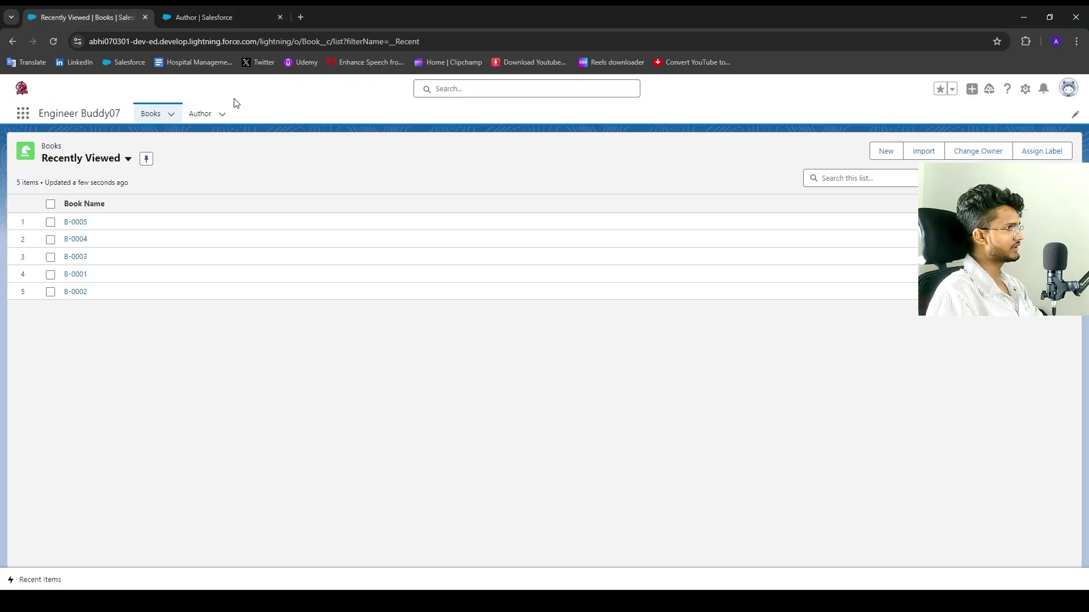
{"action": "left_click", "coordinate": [213, 112]}
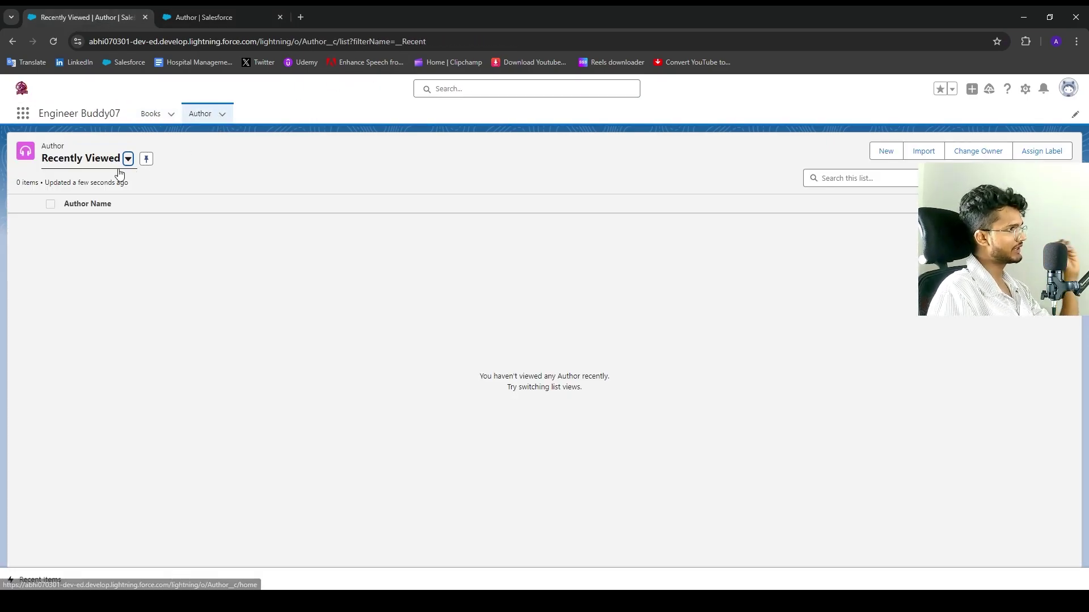
{"action": "left_click", "coordinate": [887, 151]}
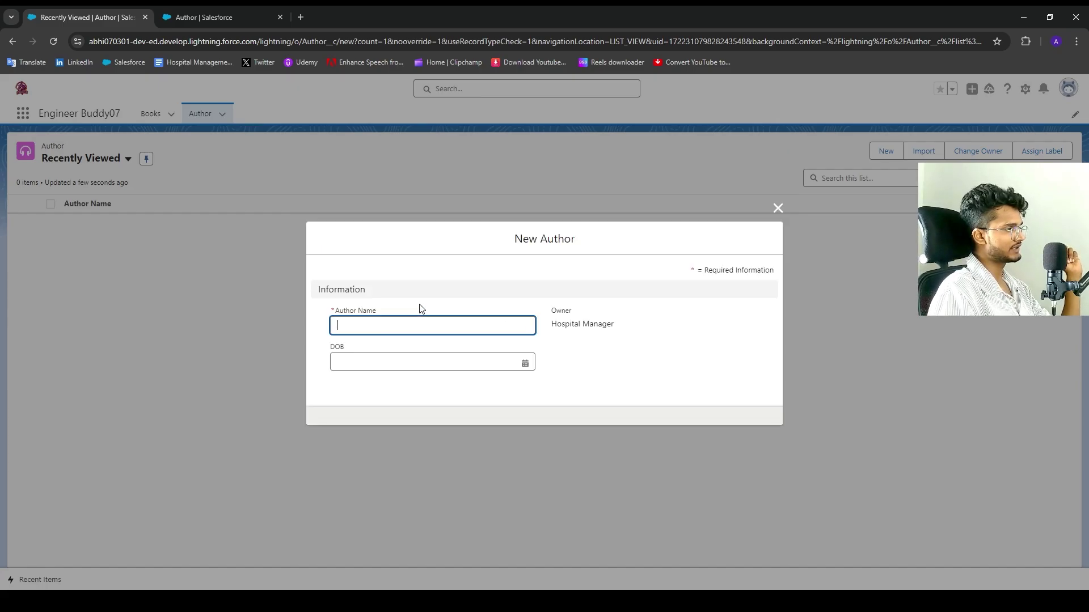
{"action": "left_click", "coordinate": [445, 366]}
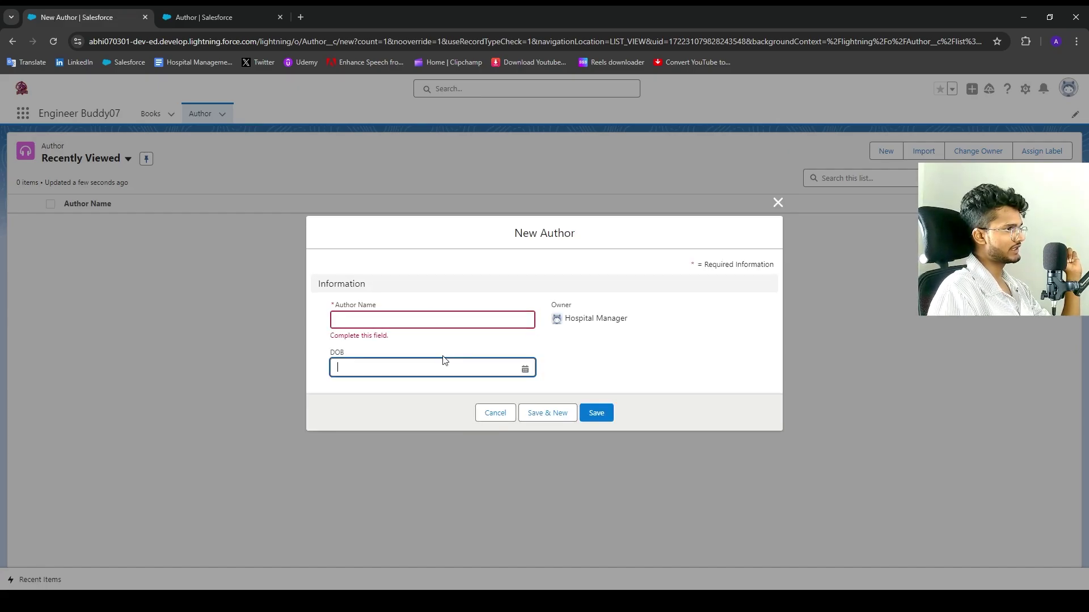
{"action": "left_click", "coordinate": [523, 366]}
Return to the Books list and open the Book object's Fields & Relationships in Setup.
{"action": "left_click", "coordinate": [151, 113]}
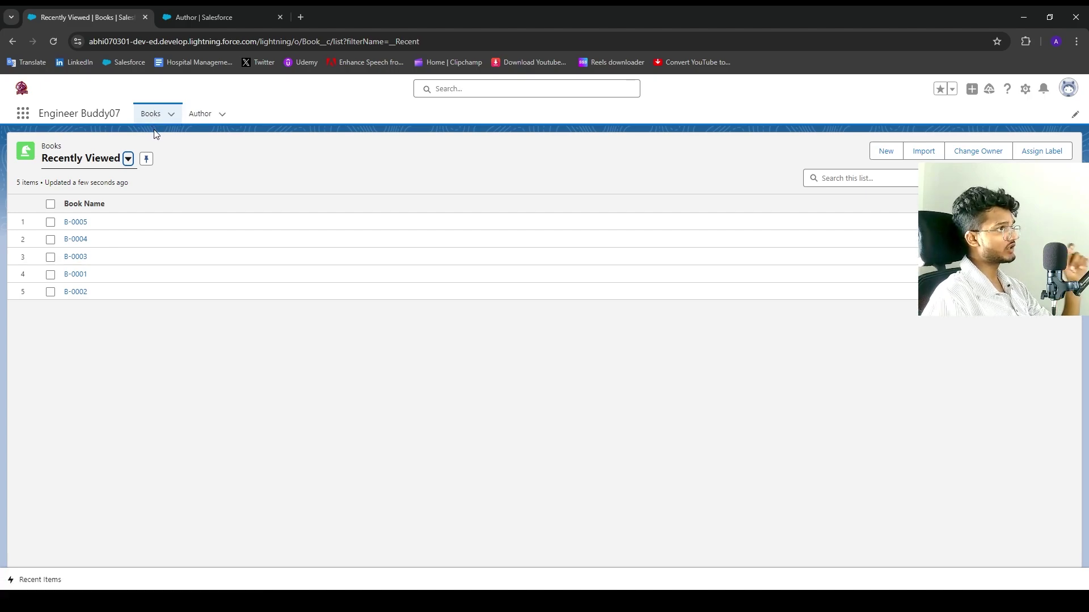
{"action": "left_click", "coordinate": [1024, 89]}
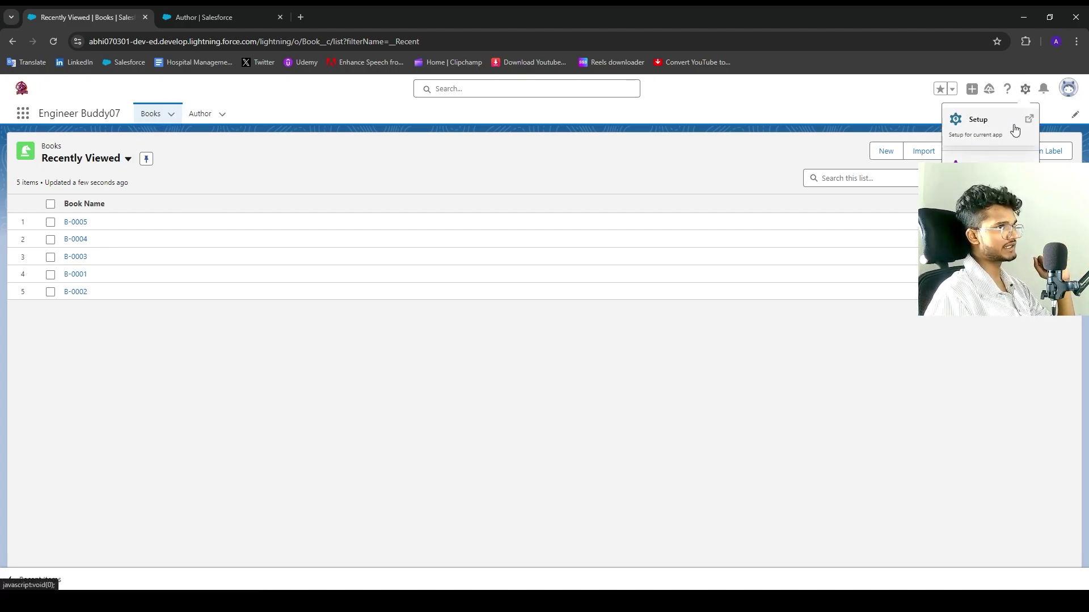
{"action": "left_click", "coordinate": [982, 232]}
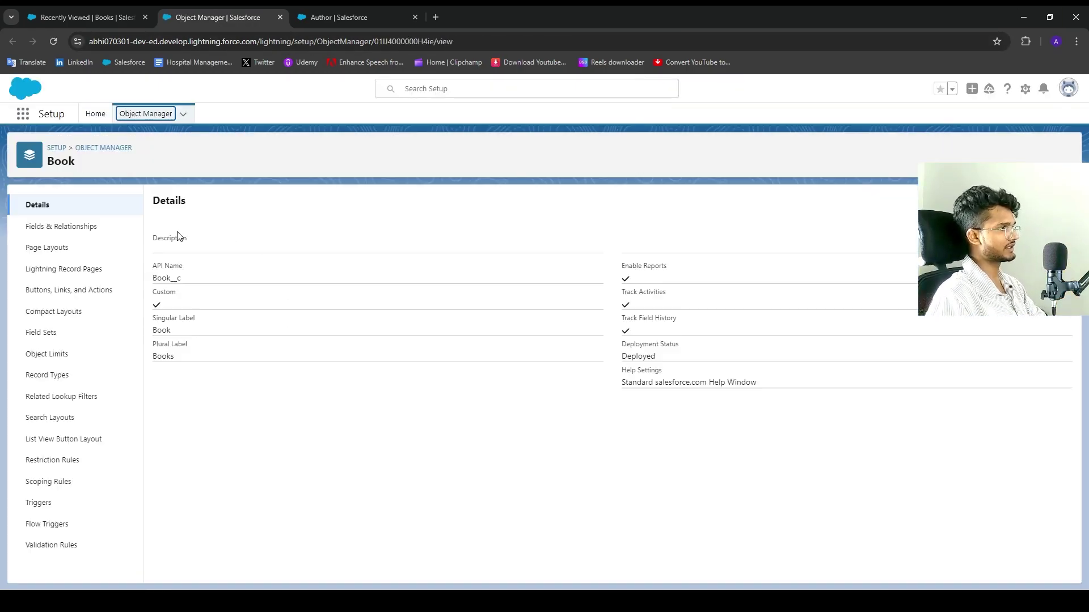
{"action": "left_click", "coordinate": [109, 230]}
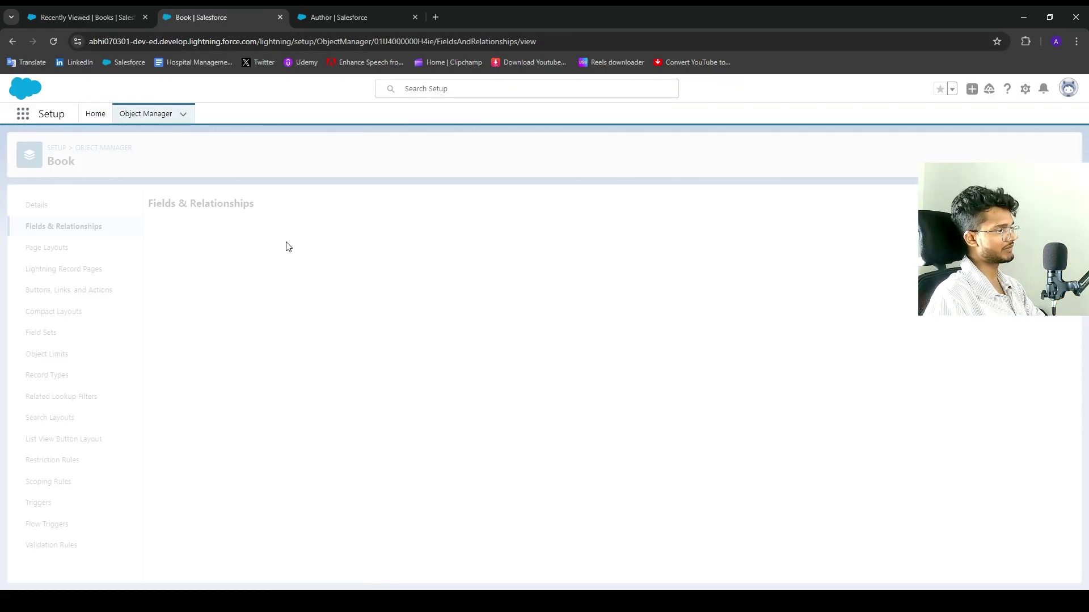
{"action": "left_click", "coordinate": [748, 204]}
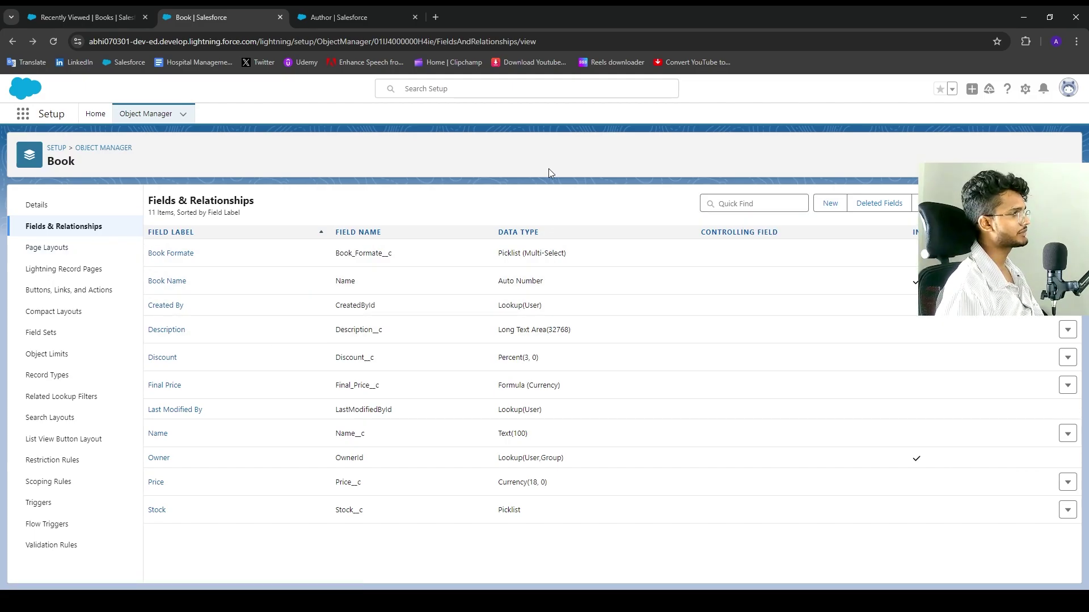
Start a new Master-Detail Relationship field on the Book object and relate it to Author.
{"action": "left_click", "coordinate": [829, 203]}
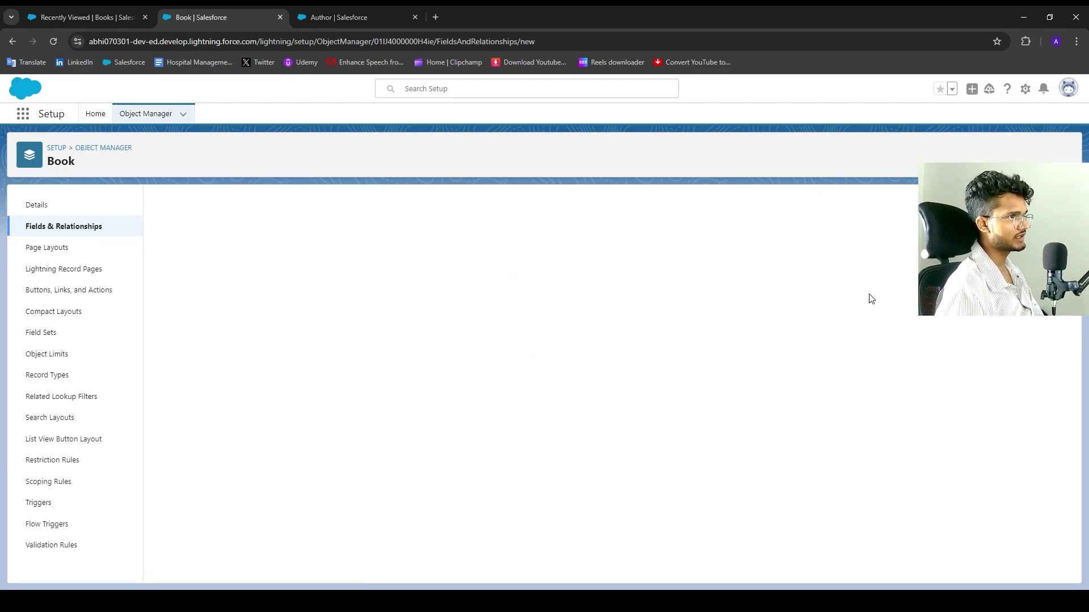
{"action": "scroll", "coordinate": [324, 422], "scroll_direction": "down", "scroll_amount": 3}
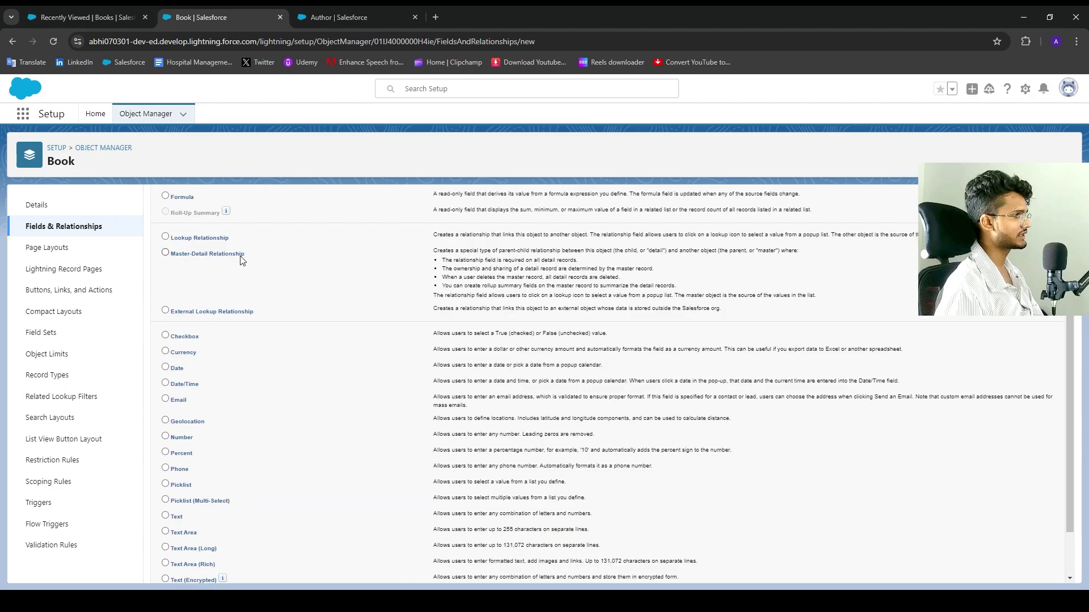
{"action": "scroll", "coordinate": [1015, 567], "scroll_direction": "down", "scroll_amount": 2}
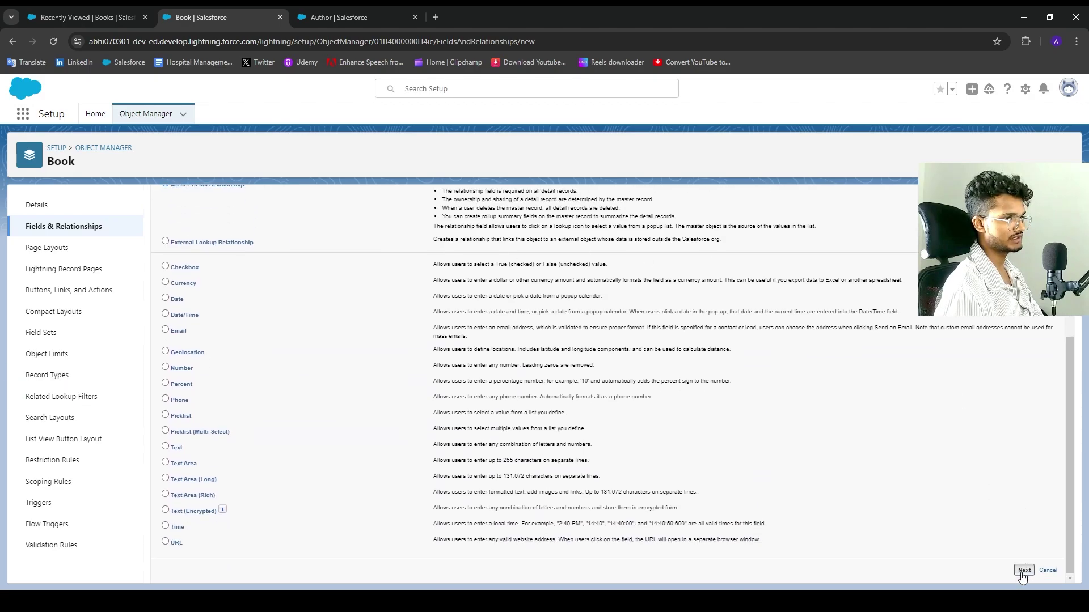
{"action": "left_click", "coordinate": [1024, 571]}
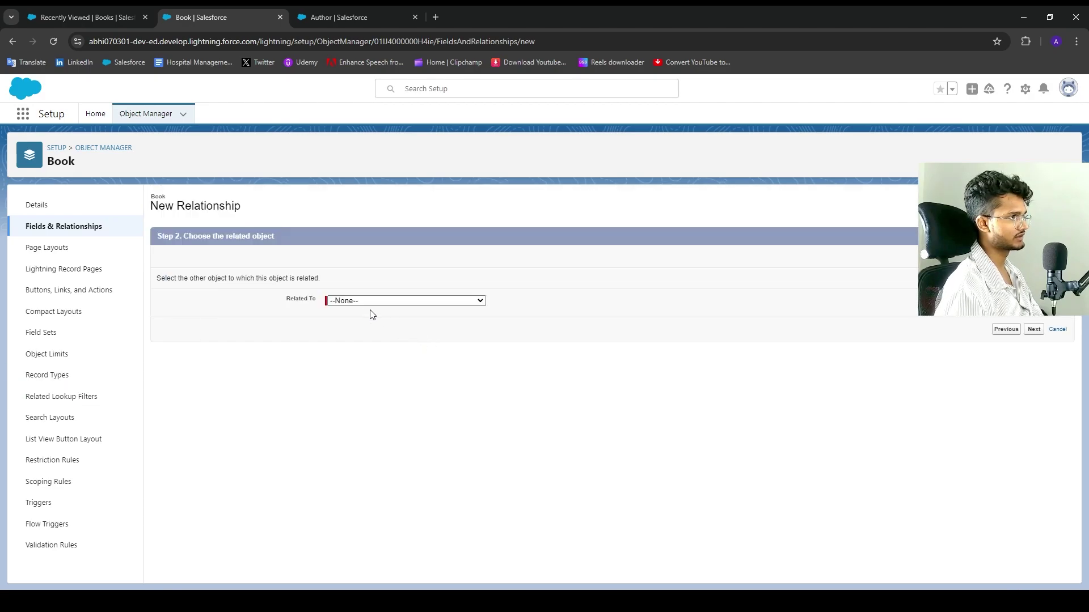
{"action": "left_click", "coordinate": [371, 301]}
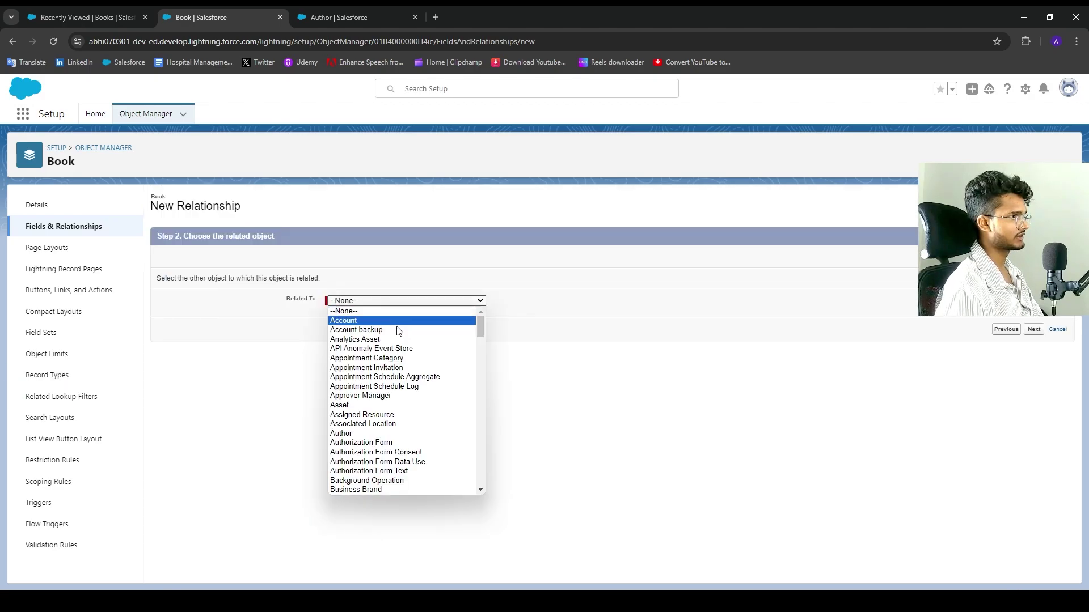
{"action": "left_click", "coordinate": [397, 434]}
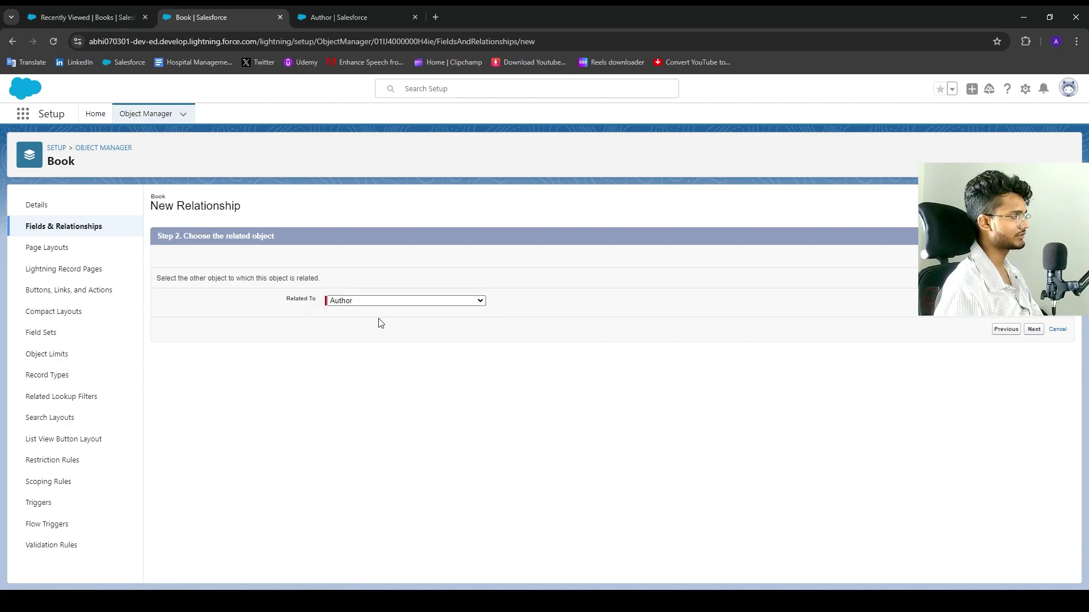
{"action": "left_click", "coordinate": [1031, 334]}
Save the Author relationship field with its default label, sharing setting, field-level security and Book Layout placement.
{"action": "left_click", "coordinate": [917, 484]}
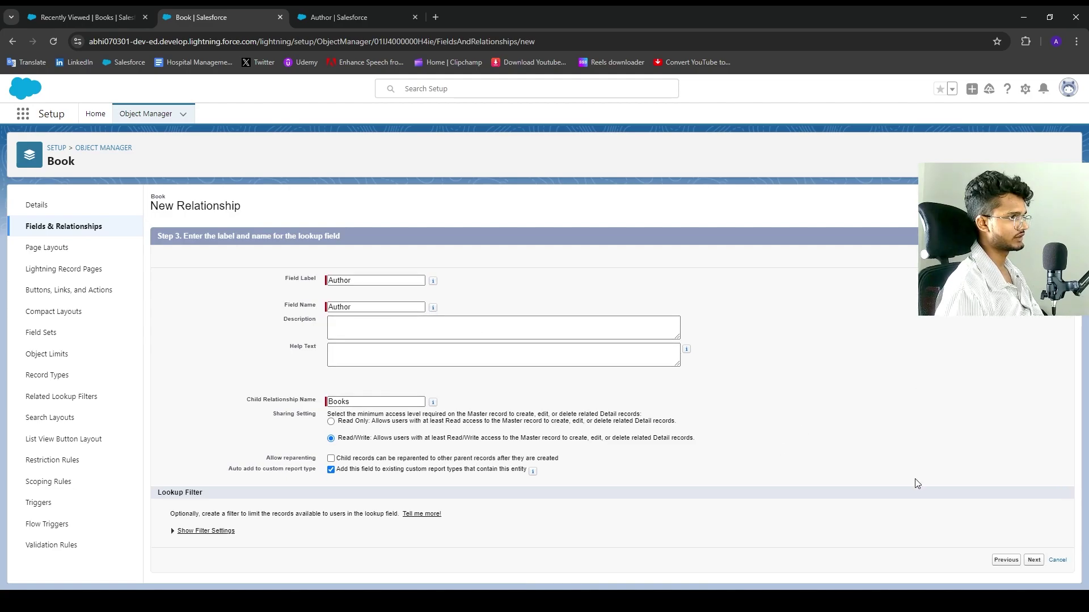
{"action": "left_click", "coordinate": [1032, 560]}
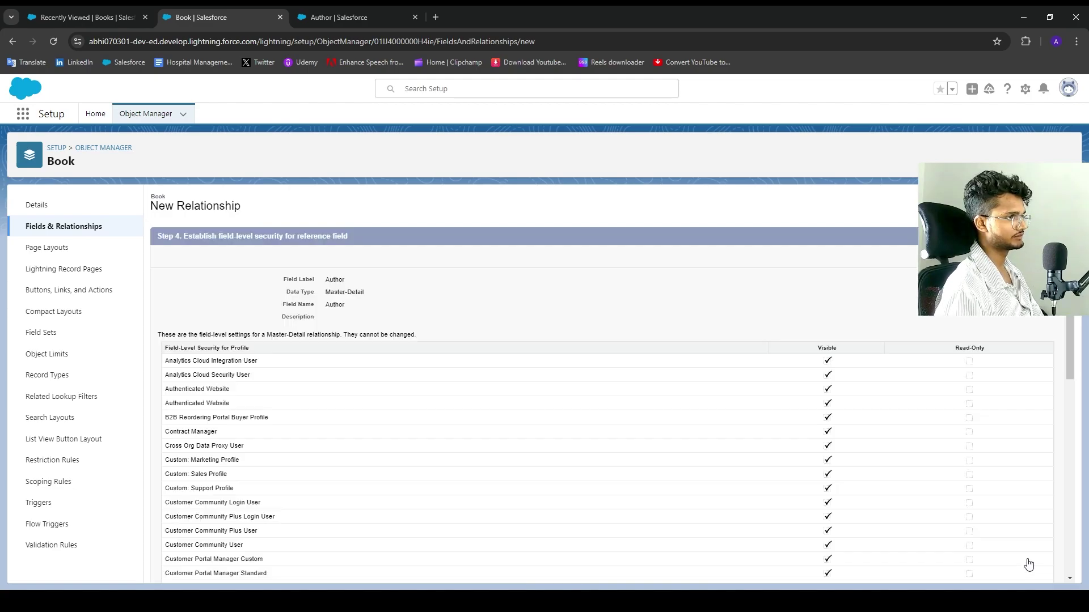
{"action": "left_click", "coordinate": [1033, 256]}
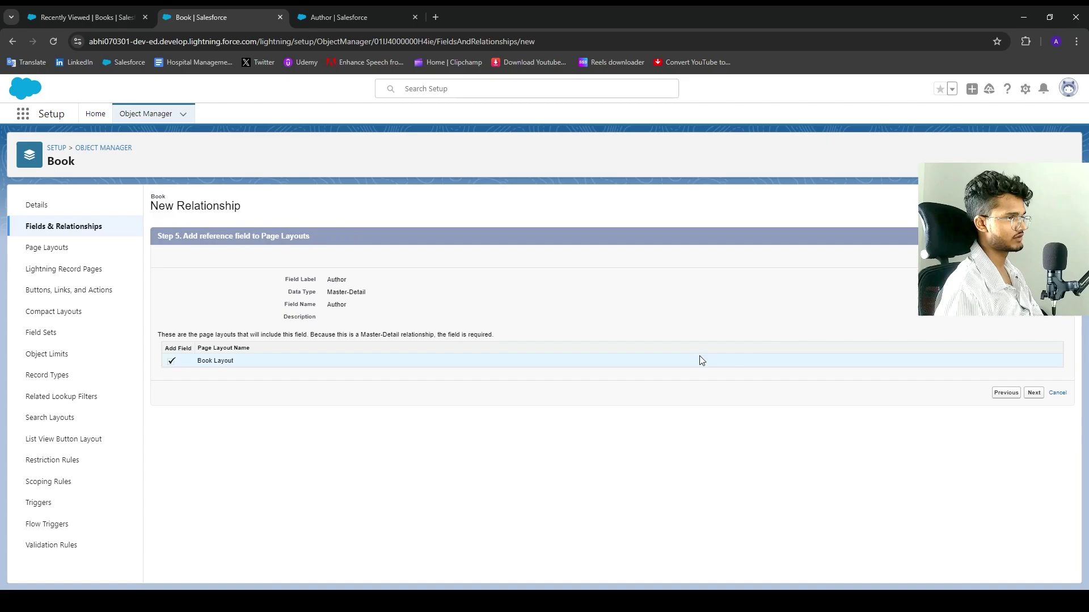
{"action": "left_click", "coordinate": [1031, 394]}
{"action": "left_click", "coordinate": [1027, 437]}
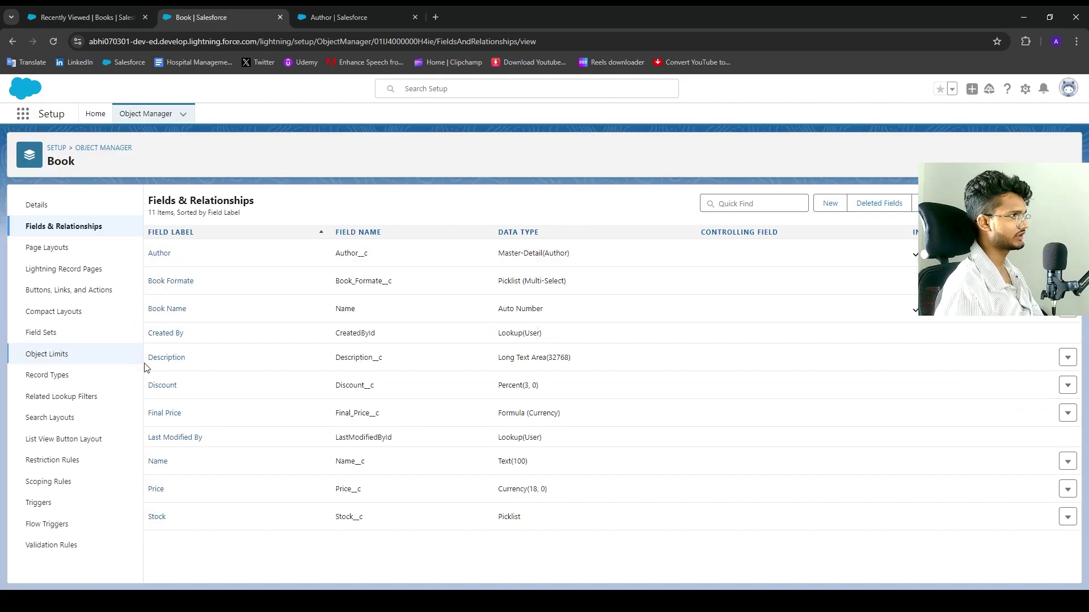
{"action": "left_click_drag", "start_coordinate": [499, 255], "coordinate": [597, 261]}
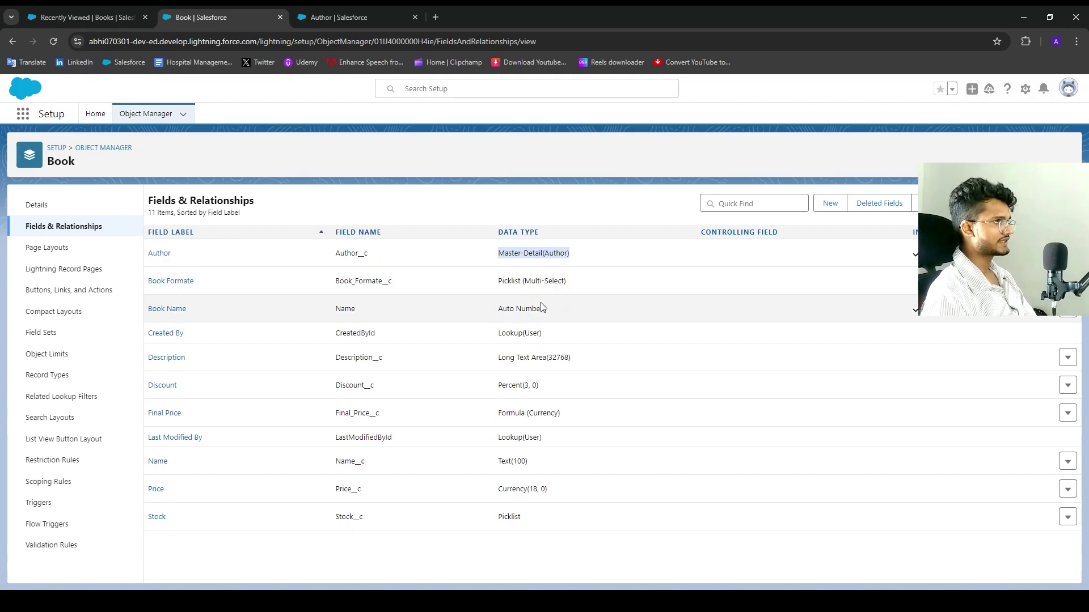
Reload the Books list, examine the Author lookup in a blank new Book form, and close the form unsaved.
{"action": "left_click", "coordinate": [103, 23]}
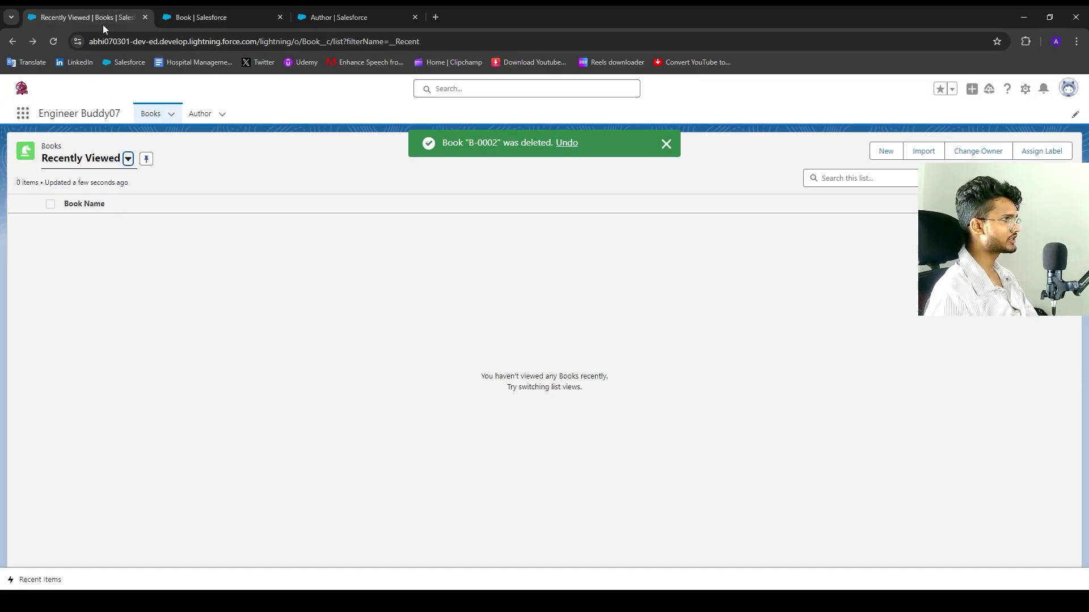
{"action": "left_click", "coordinate": [54, 41]}
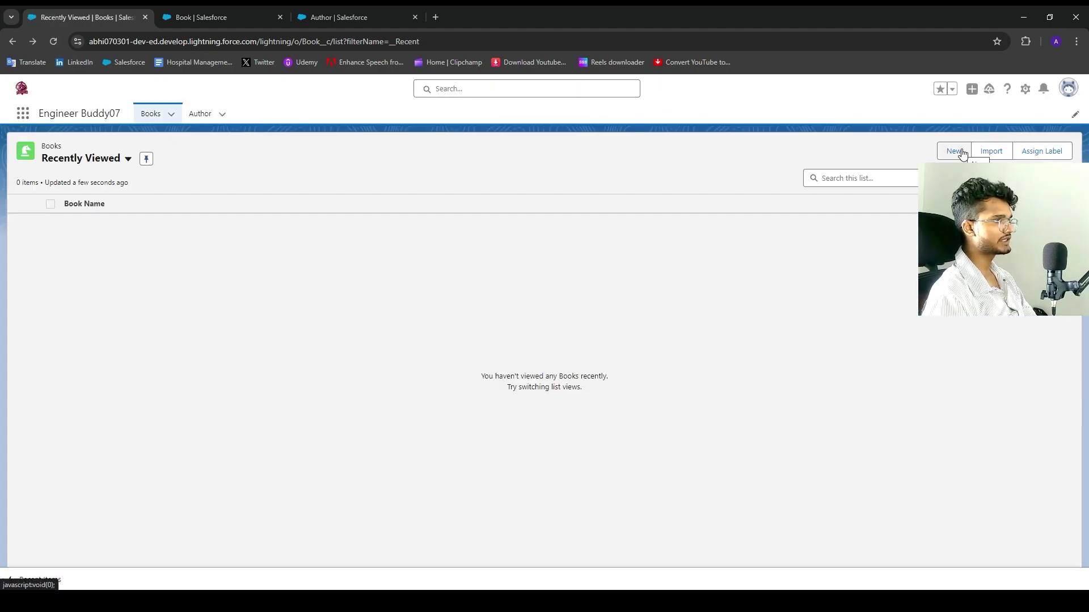
{"action": "left_click", "coordinate": [955, 151]}
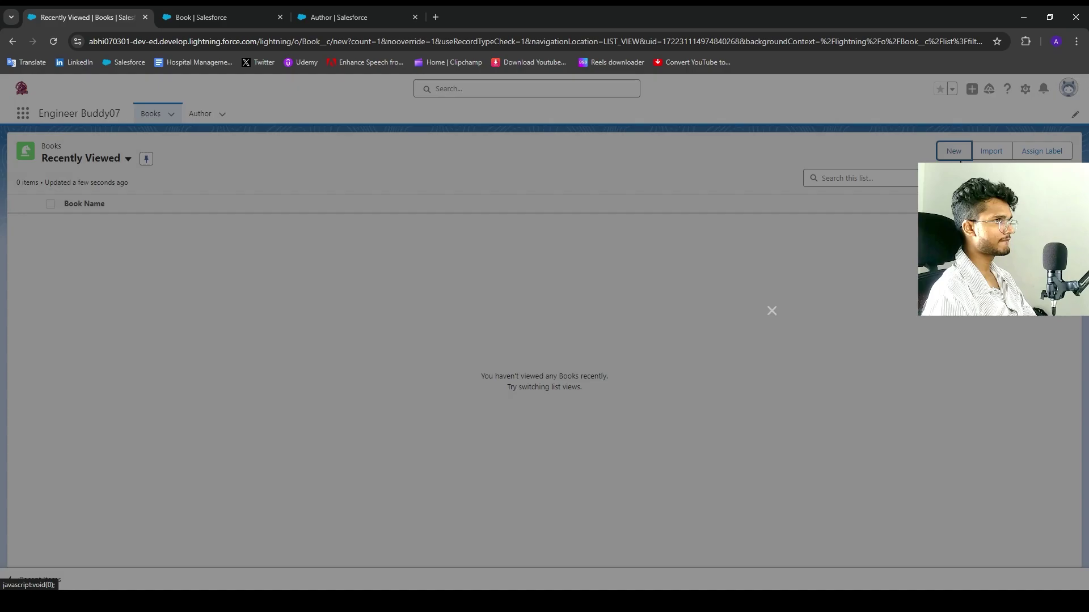
{"action": "scroll", "coordinate": [452, 442], "scroll_direction": "down", "scroll_amount": 2}
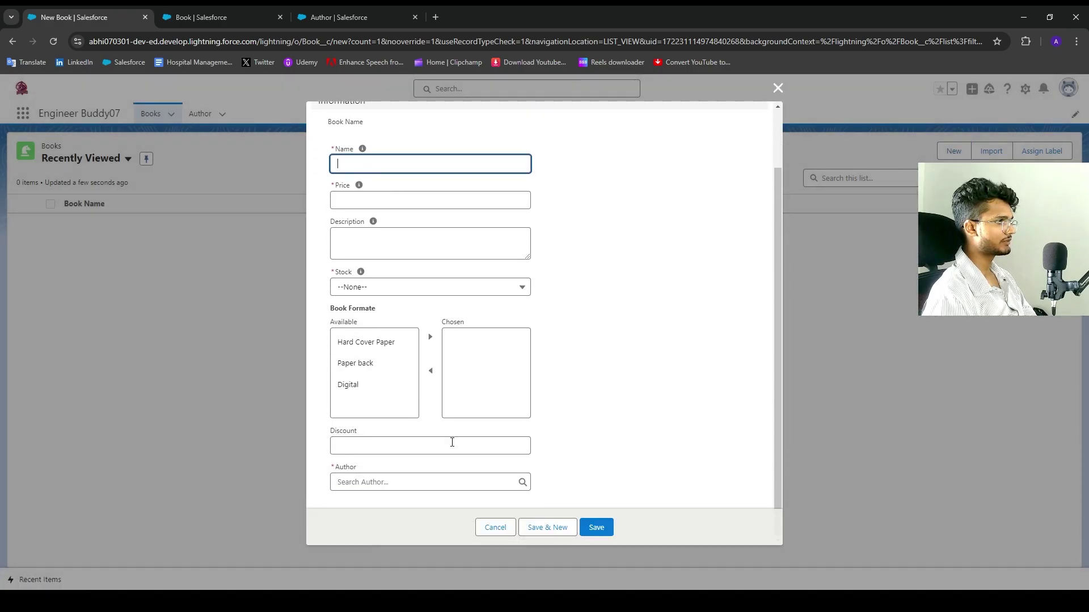
{"action": "left_click", "coordinate": [401, 482]}
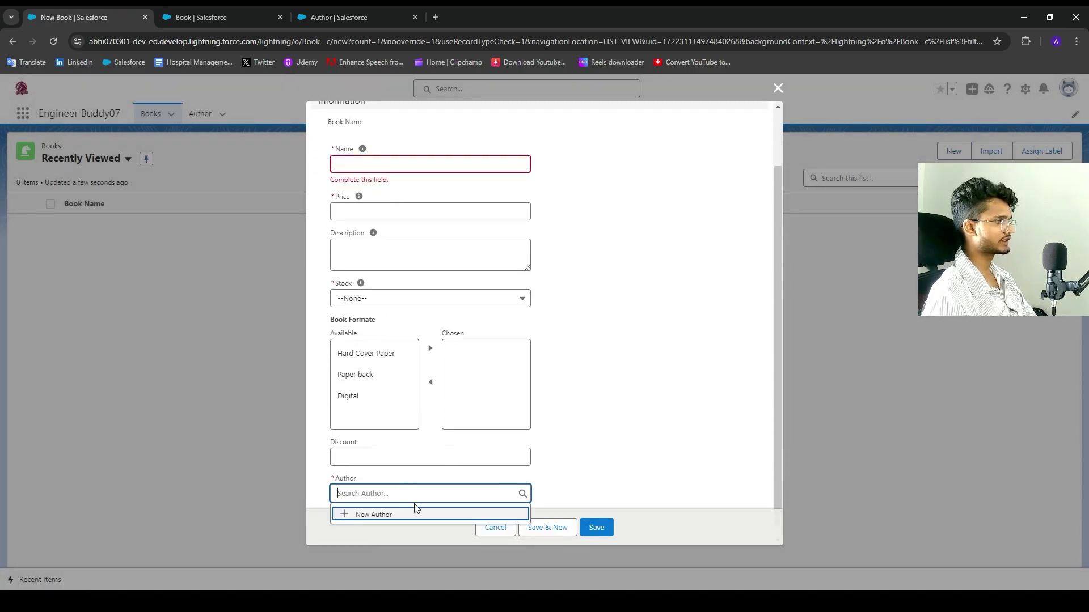
{"action": "left_click", "coordinate": [778, 89]}
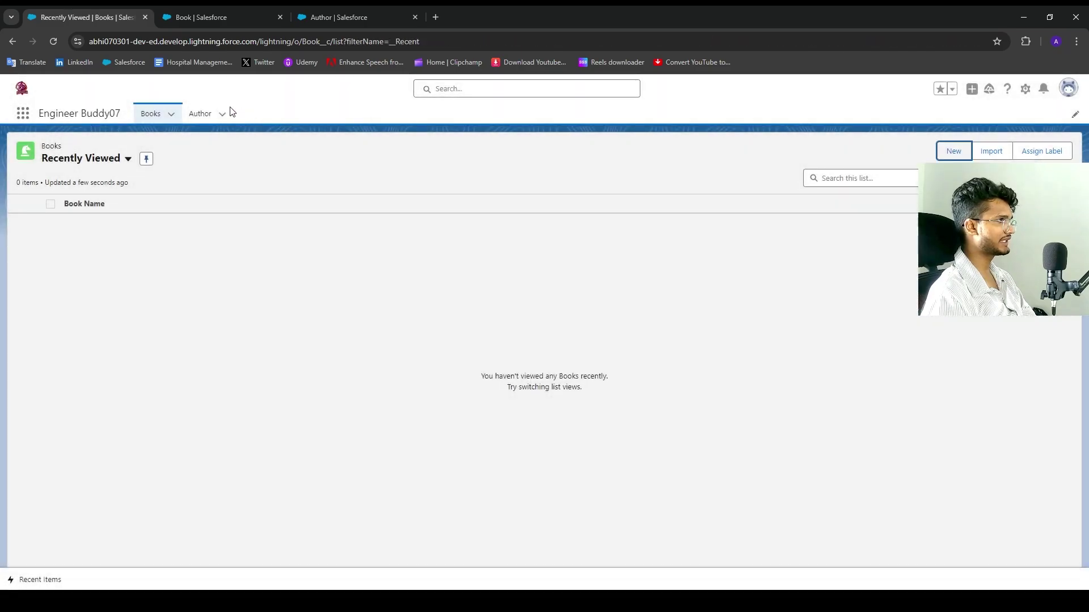
Start a new Author record and fill in the author's full name.
{"action": "left_click", "coordinate": [203, 114]}
{"action": "left_click", "coordinate": [887, 151]}
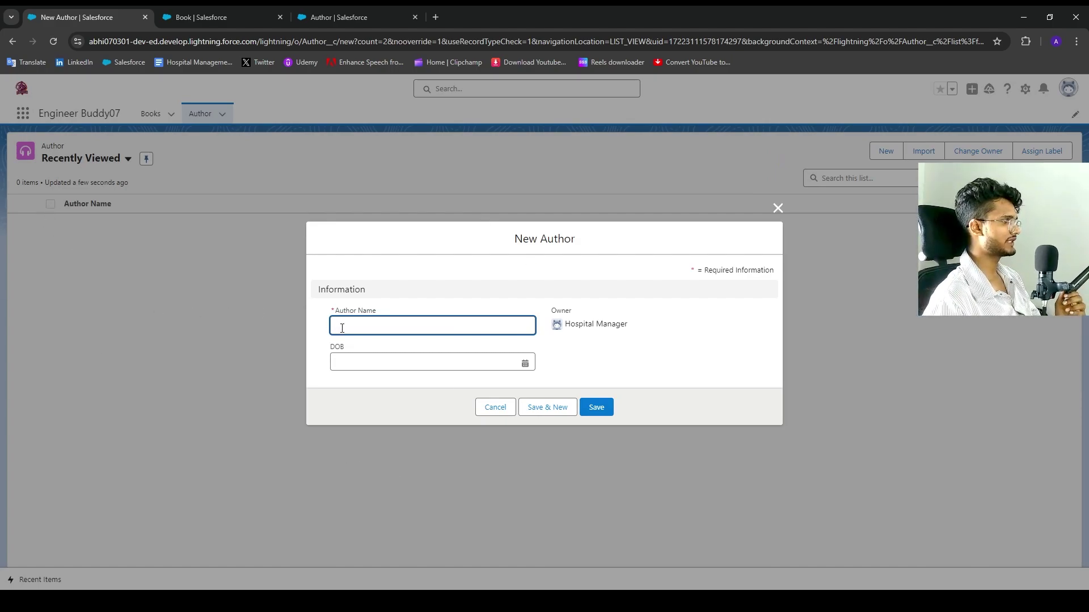
{"action": "left_click", "coordinate": [409, 326]}
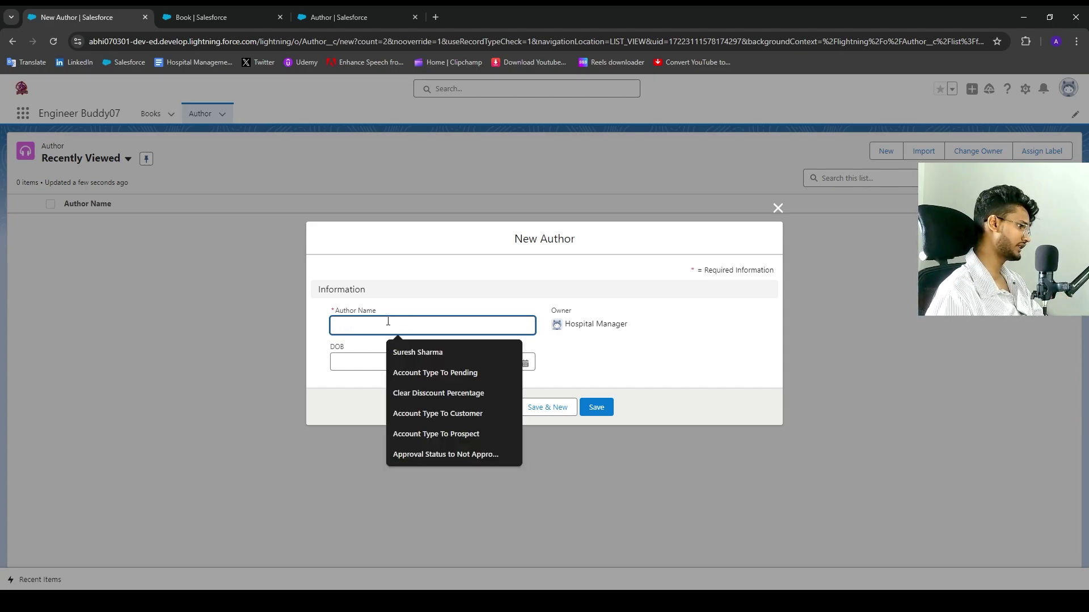
{"action": "left_click", "coordinate": [554, 297]}
{"action": "left_click", "coordinate": [435, 321]}
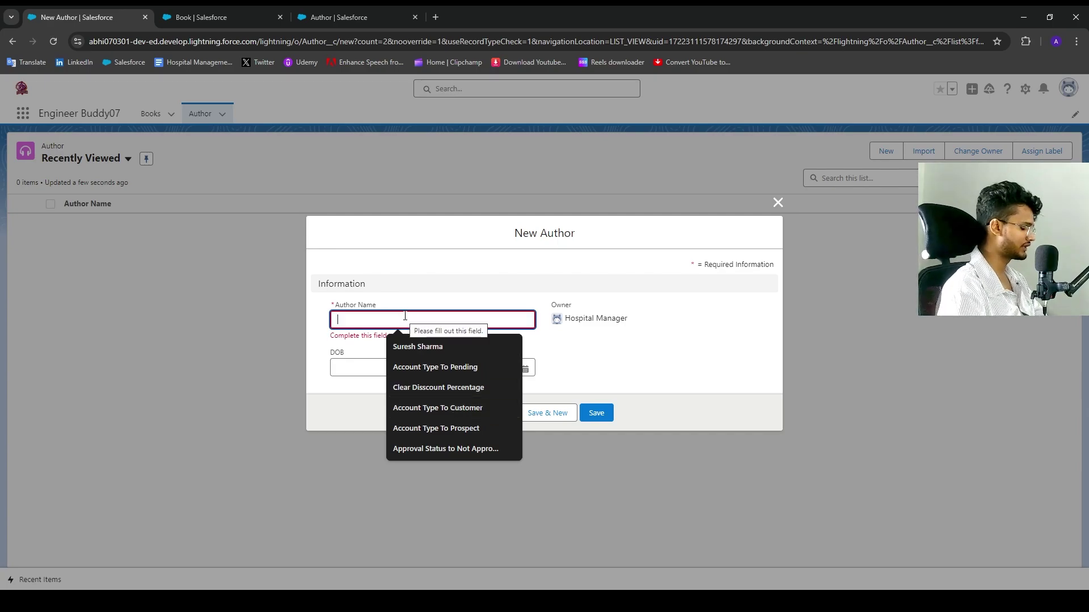
{"action": "type", "text": "Robert Kiyosk"}
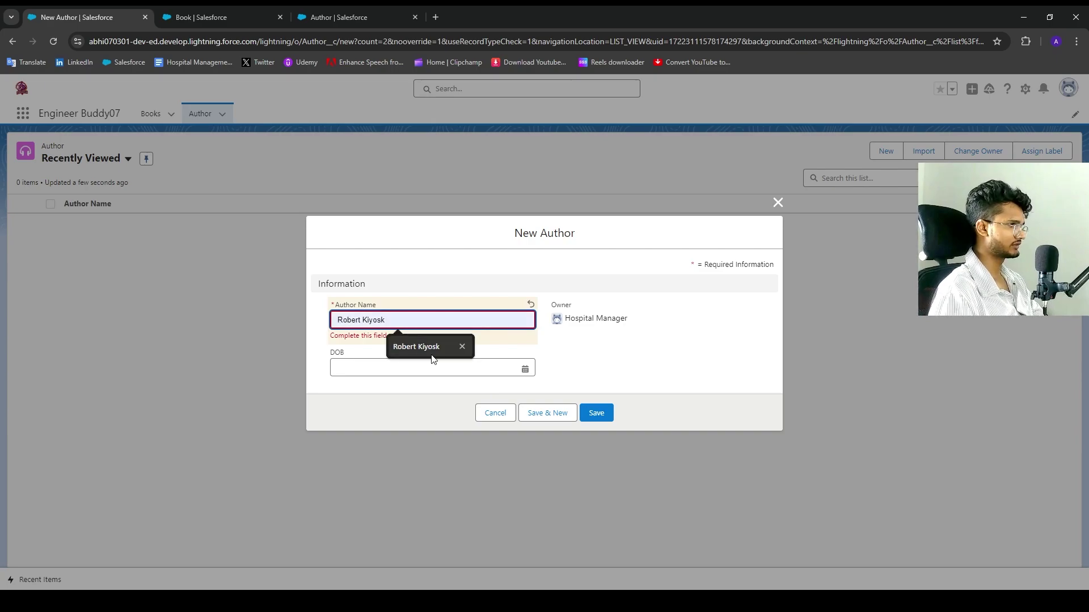
{"action": "left_click", "coordinate": [431, 347]}
Enter the author's date of birth in the DOB field and save the Author record.
{"action": "left_click", "coordinate": [411, 368]}
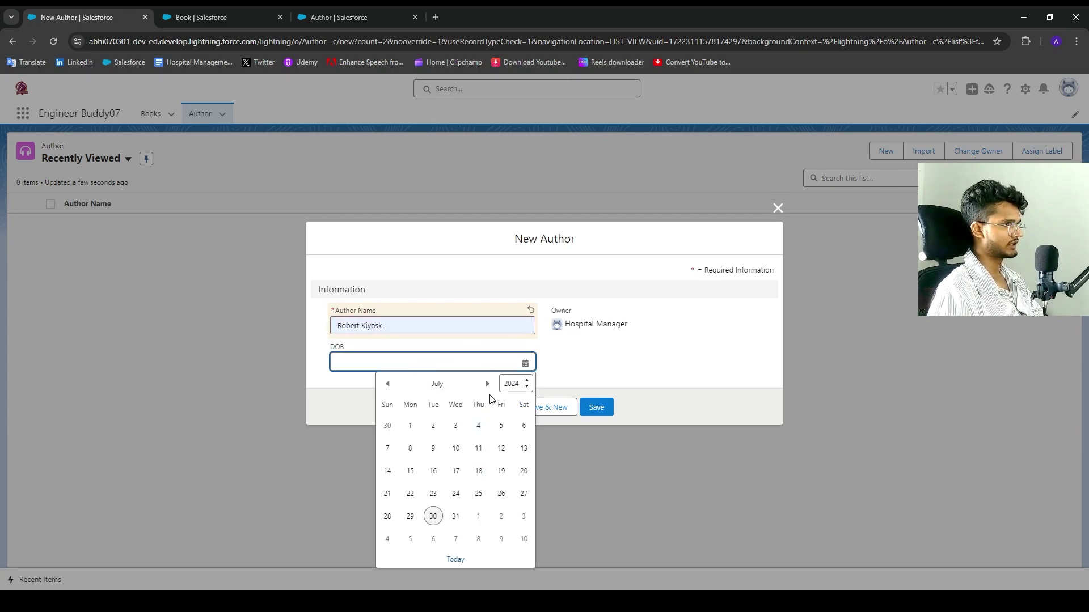
{"action": "left_click", "coordinate": [514, 384]}
{"action": "scroll", "coordinate": [513, 454], "scroll_direction": "up", "scroll_amount": 10}
{"action": "left_click", "coordinate": [513, 450]}
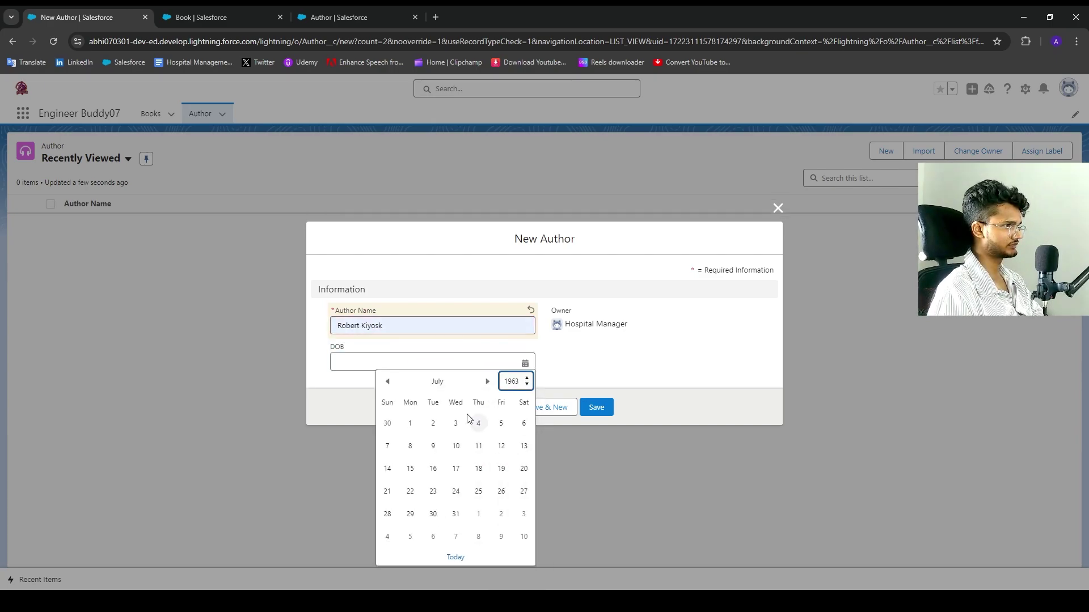
{"action": "left_click", "coordinate": [455, 423]}
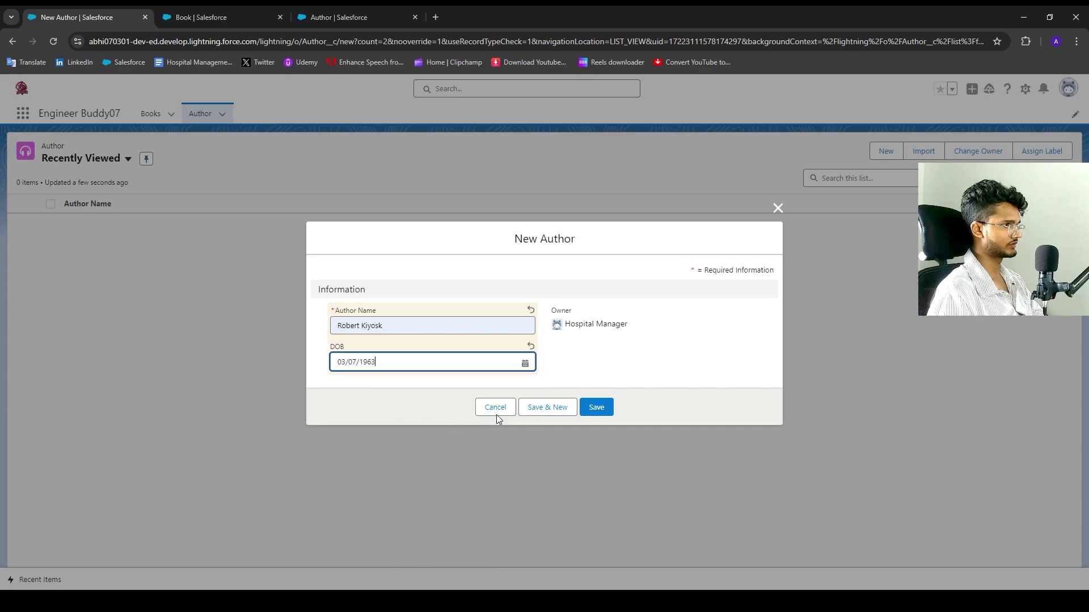
{"action": "left_click", "coordinate": [596, 407]}
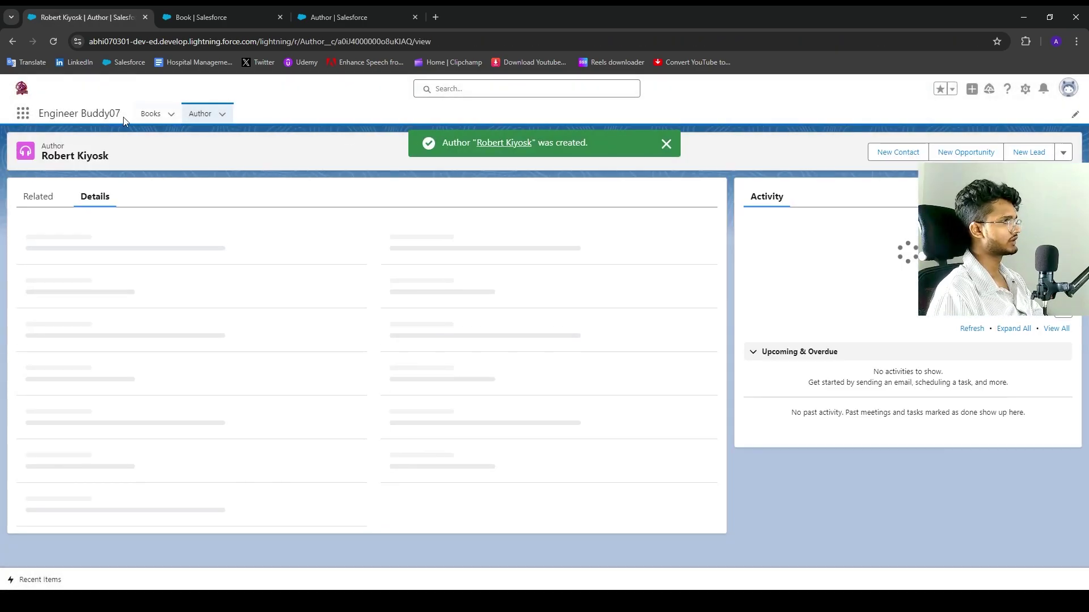
Start a new Book record named Rich Poor Dad with a price of ₹500.
{"action": "left_click", "coordinate": [149, 114]}
{"action": "left_click", "coordinate": [952, 151]}
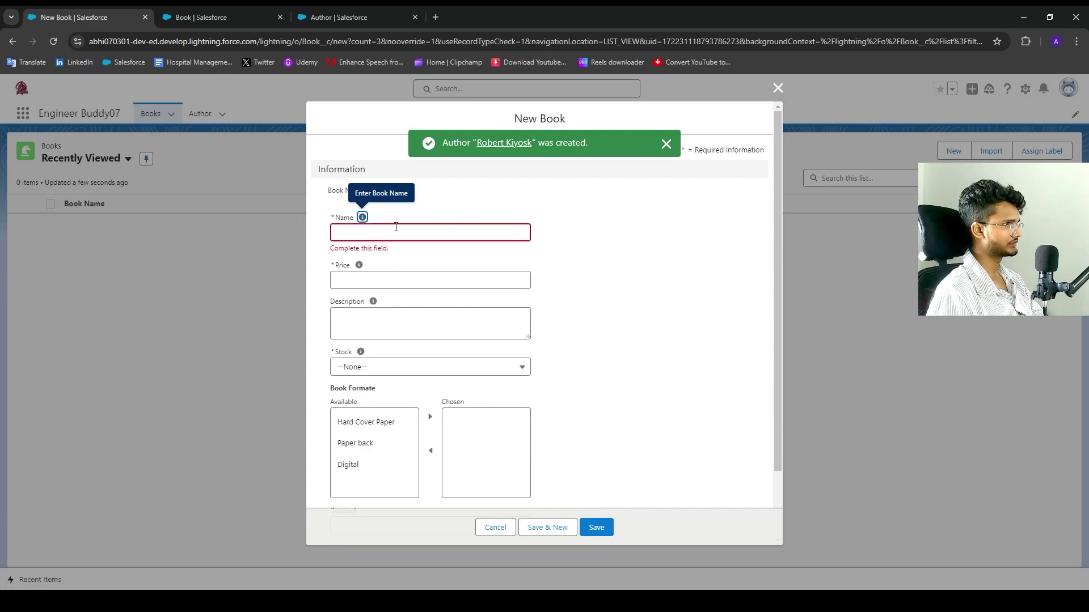
{"action": "left_click", "coordinate": [396, 227]}
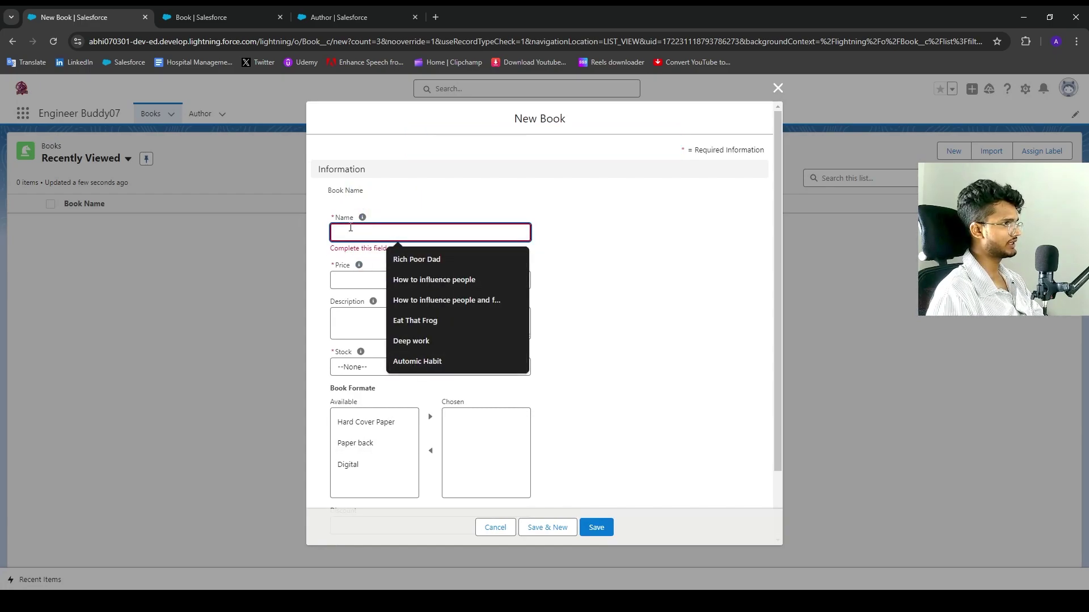
{"action": "left_click", "coordinate": [413, 257]}
{"action": "left_click", "coordinate": [413, 269]}
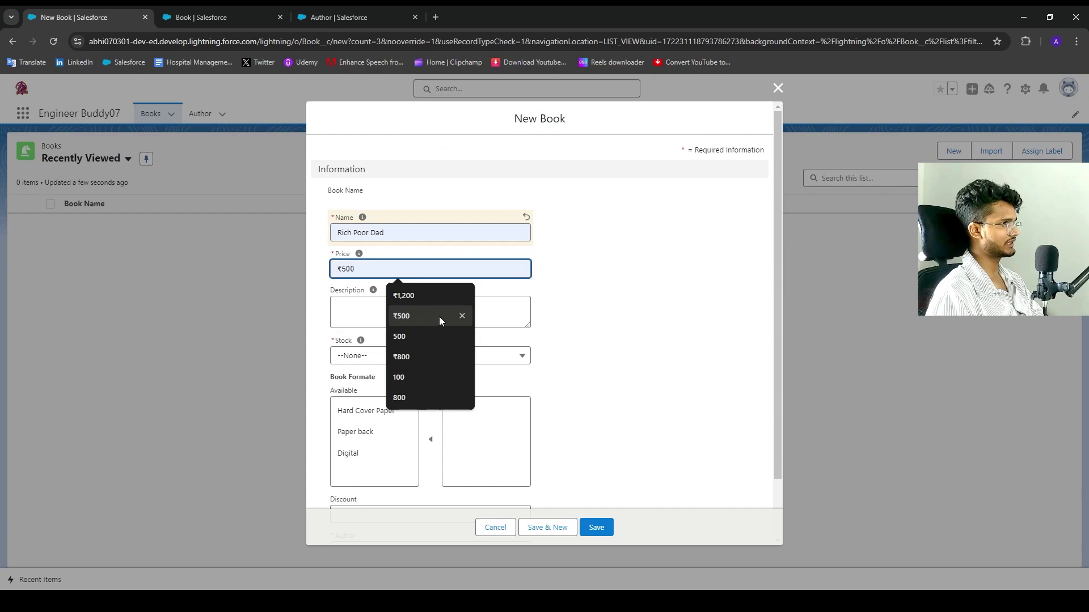
{"action": "left_click", "coordinate": [421, 339]}
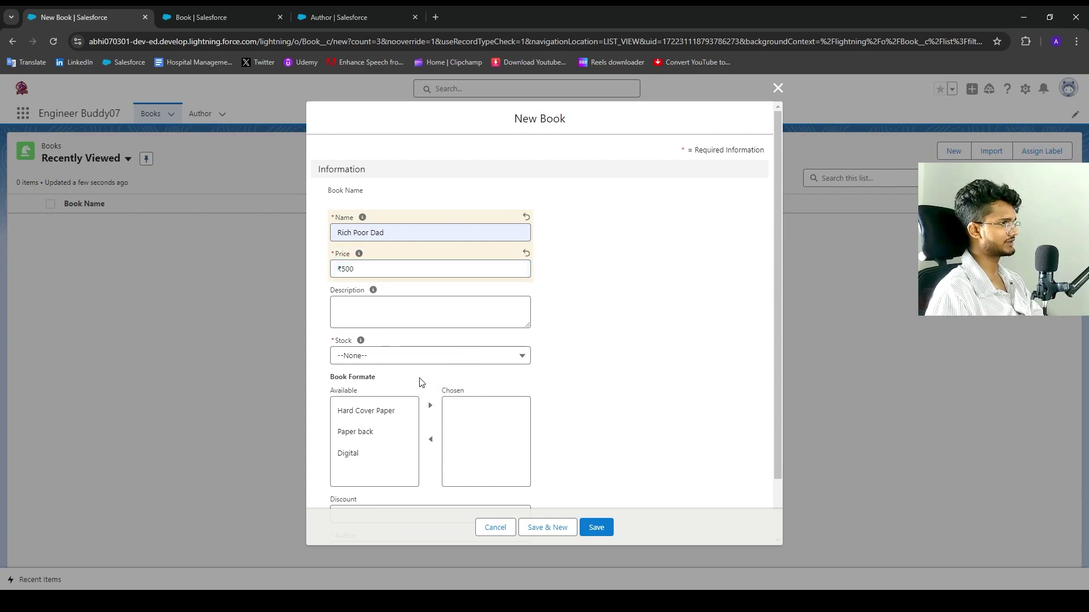
{"action": "left_click", "coordinate": [379, 322]}
Set the book's stock to 100 and choose Hard Cover Paper and Paper back as its formats.
{"action": "left_click", "coordinate": [384, 357]}
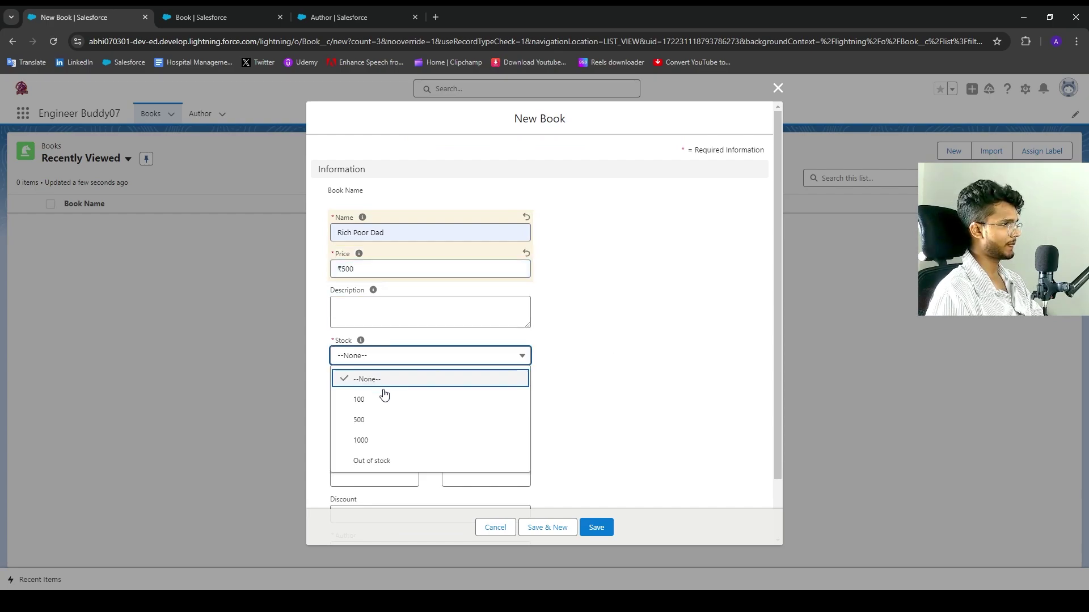
{"action": "left_click", "coordinate": [386, 397]}
{"action": "left_click", "coordinate": [371, 411]}
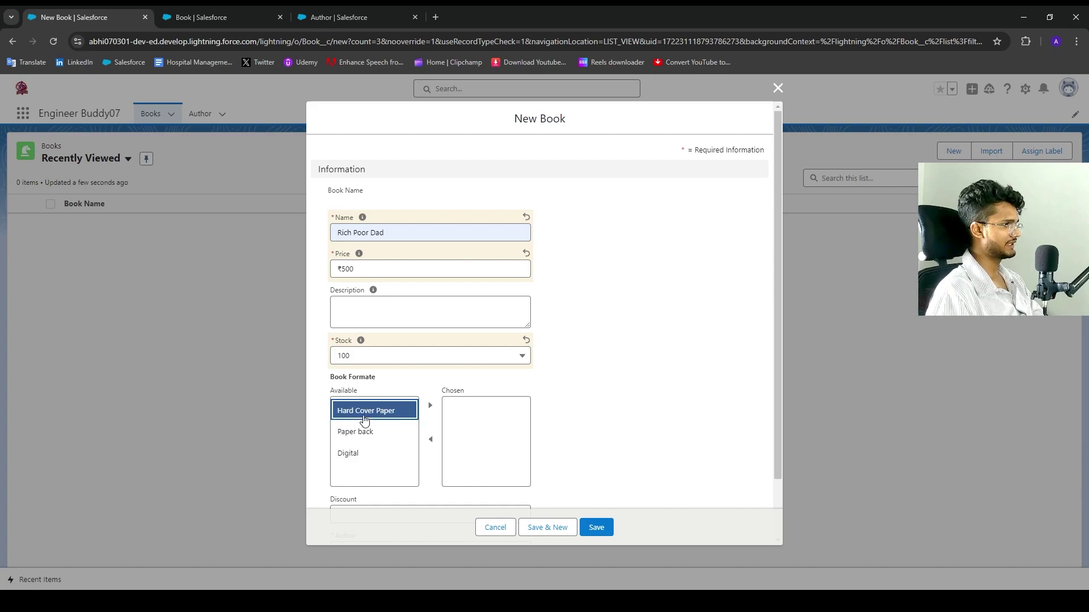
{"action": "left_click", "coordinate": [390, 432], "text": "shift"}
{"action": "left_click", "coordinate": [431, 406]}
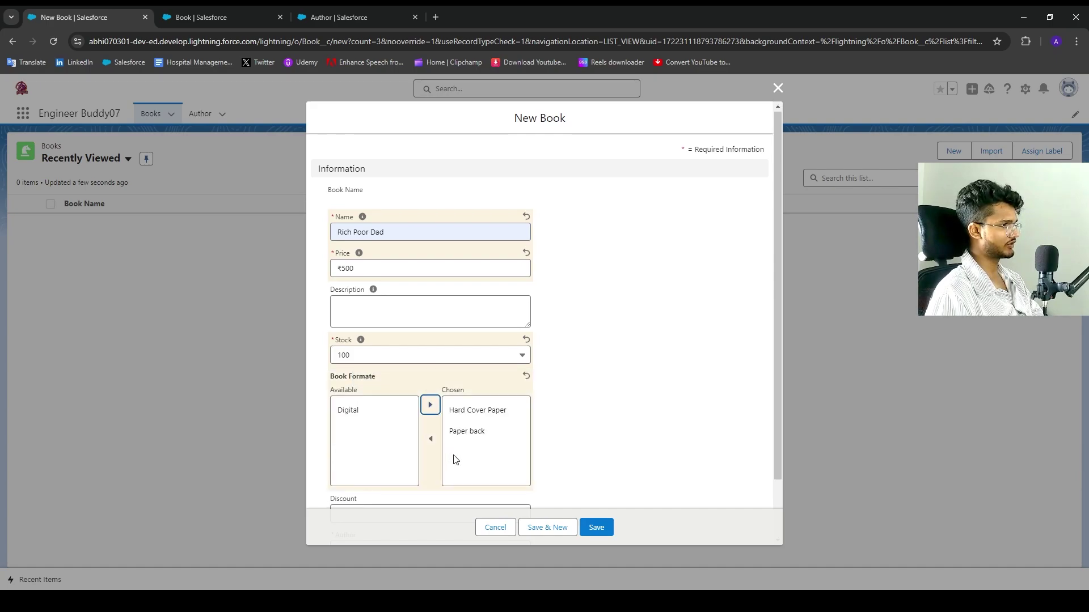
Set the book's discount to 5%, link it to the newly created author, and save the Book record.
{"action": "scroll", "coordinate": [448, 465], "scroll_direction": "down", "scroll_amount": 2}
{"action": "left_click", "coordinate": [397, 444]}
{"action": "type", "text": "5"}
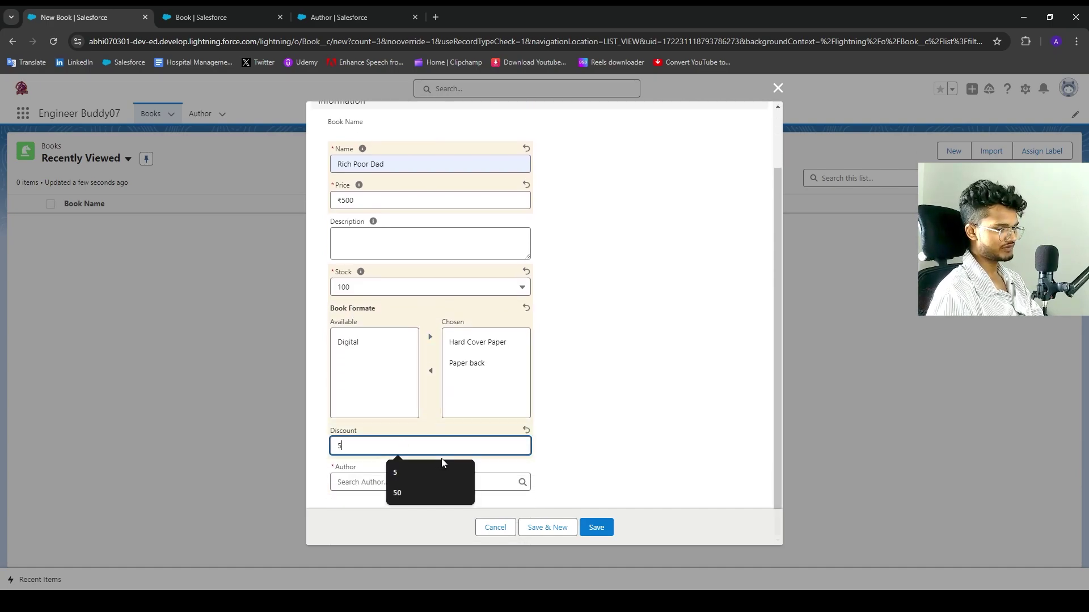
{"action": "left_click", "coordinate": [600, 377]}
{"action": "left_click", "coordinate": [389, 483]}
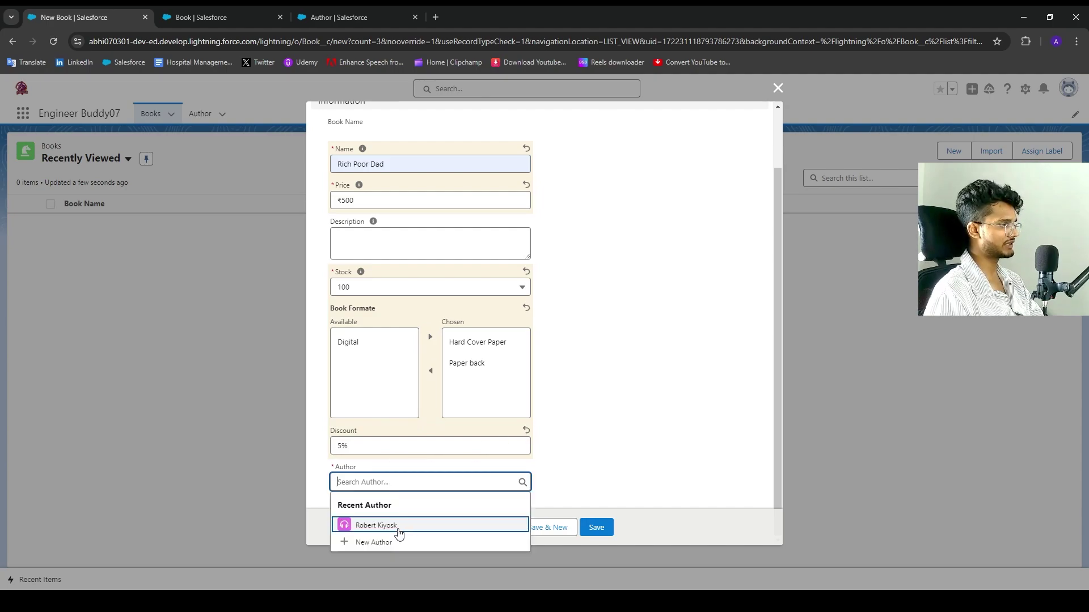
{"action": "left_click", "coordinate": [397, 526]}
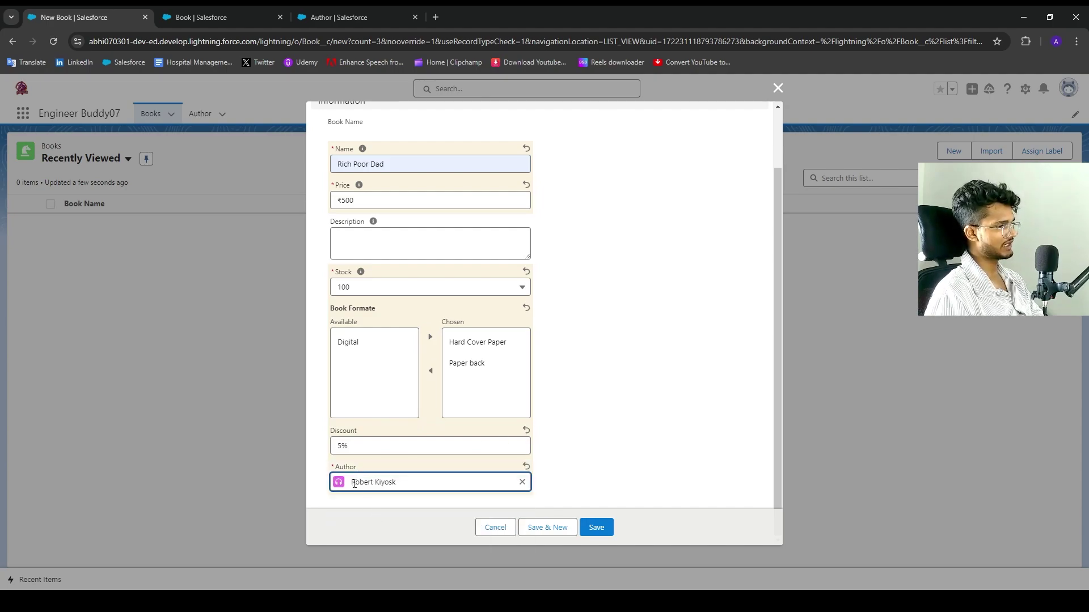
{"action": "left_click", "coordinate": [603, 527]}
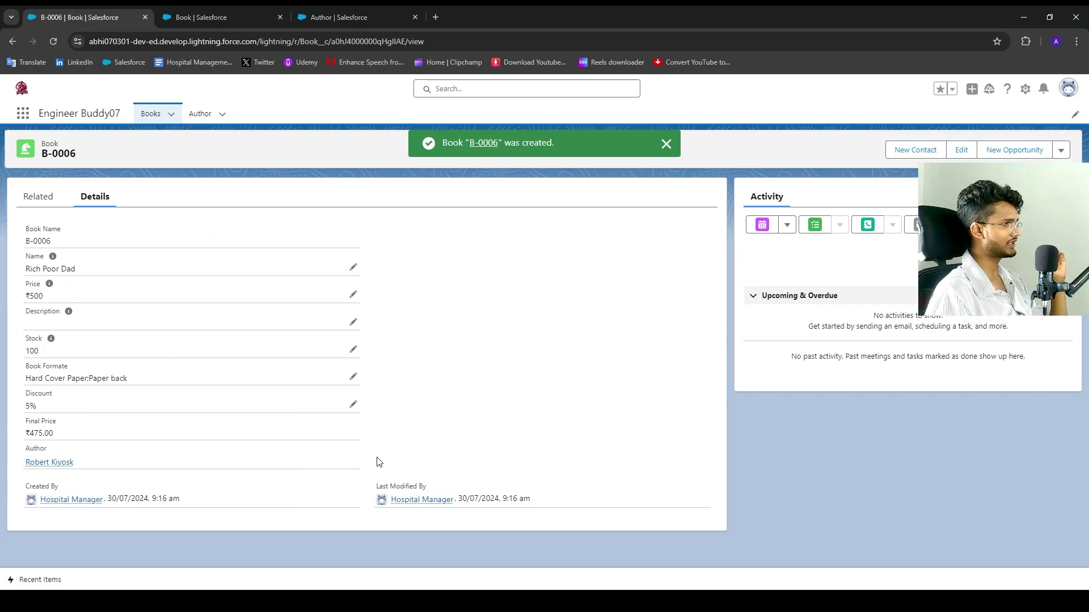
Examine the Author value on the saved book and compare it with the Author object's fields in Setup.
{"action": "left_click_drag", "start_coordinate": [355, 464], "coordinate": [64, 450]}
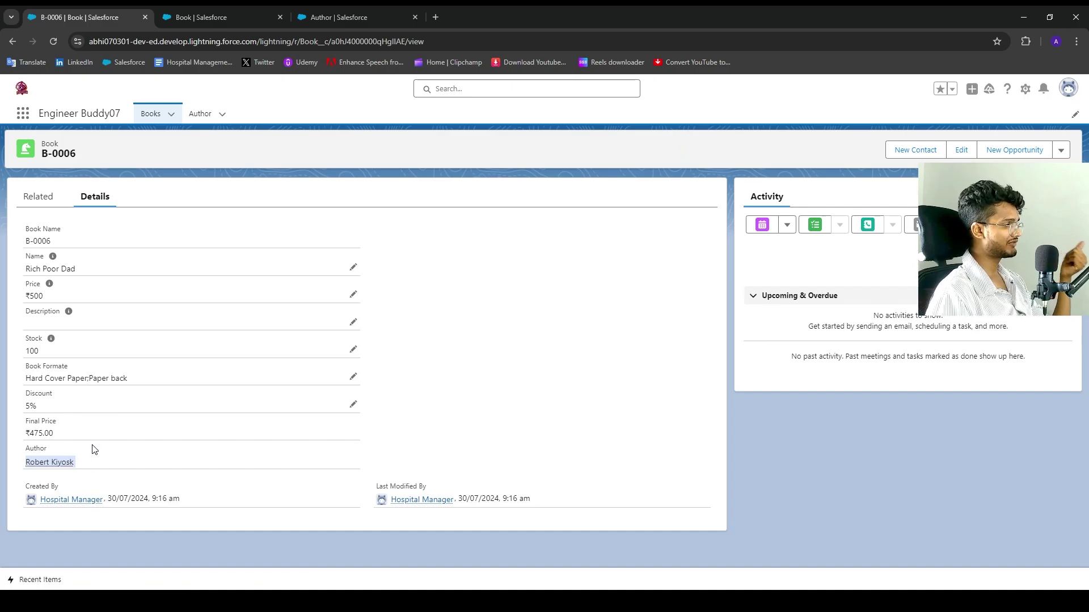
{"action": "left_click", "coordinate": [327, 15]}
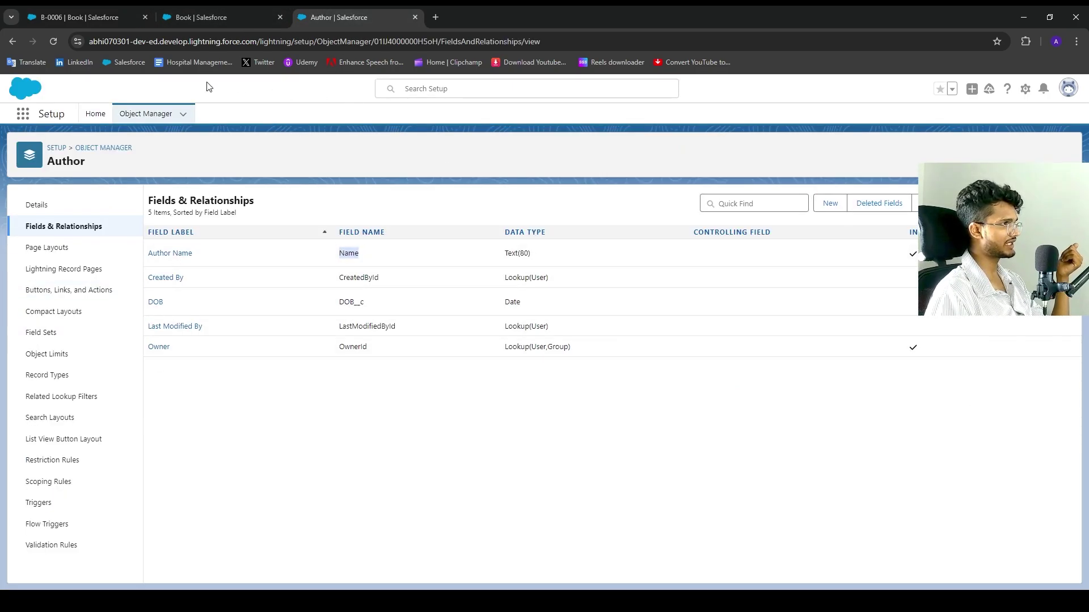
{"action": "left_click", "coordinate": [68, 11]}
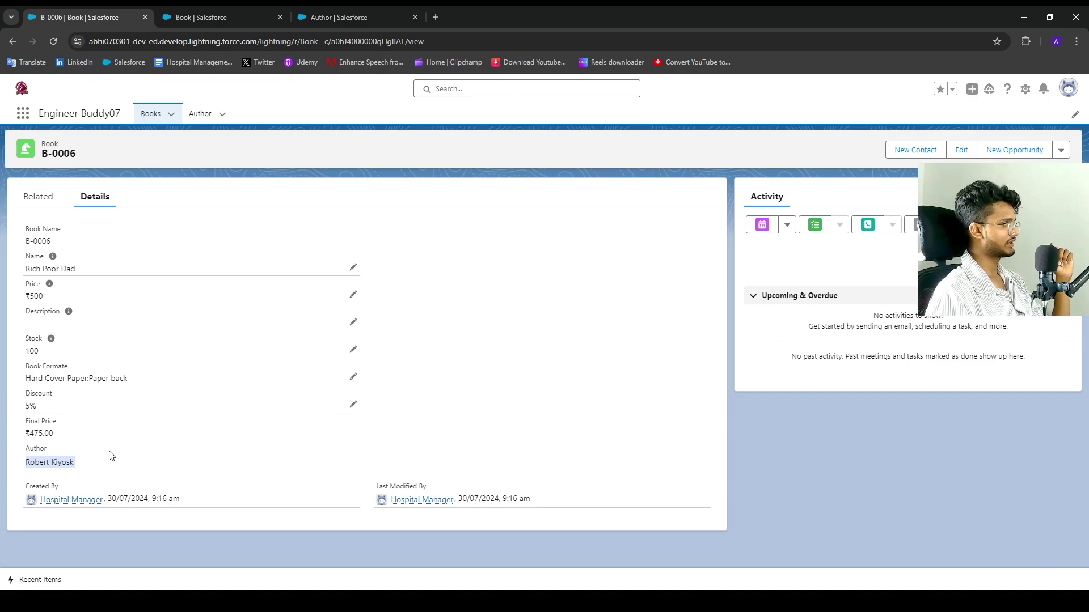
Examine the required Author field in a blank new Book form and close the form unsaved.
{"action": "left_click", "coordinate": [159, 114]}
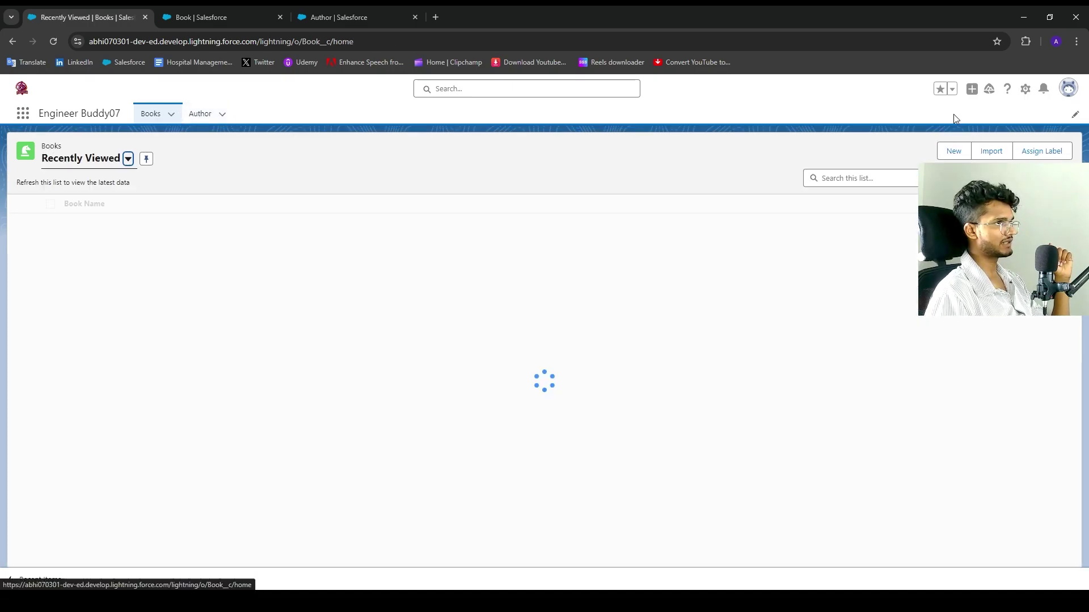
{"action": "left_click", "coordinate": [953, 152]}
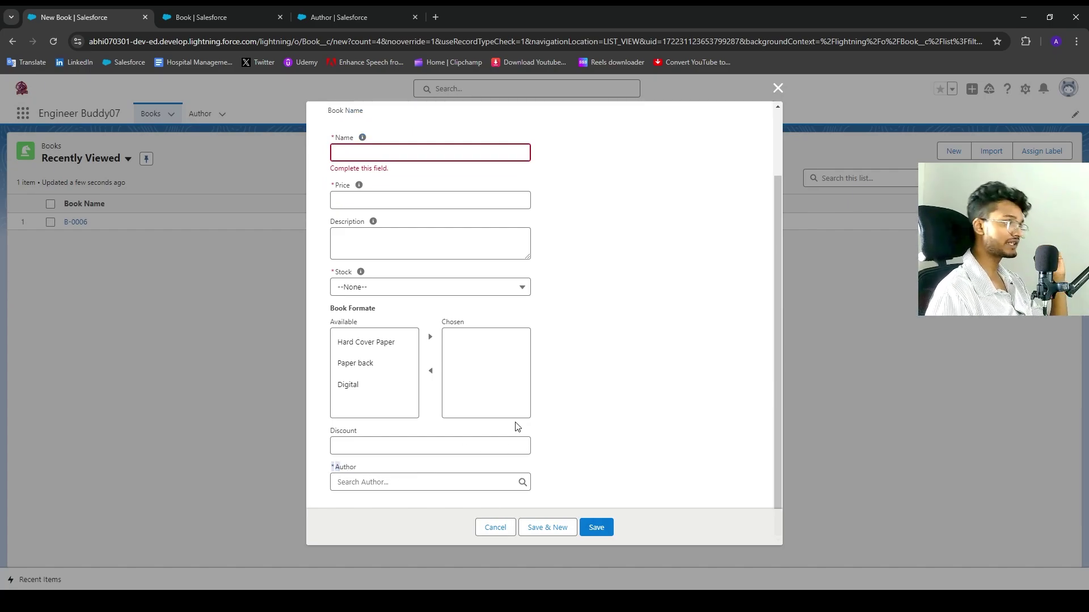
{"action": "scroll", "coordinate": [473, 366], "scroll_direction": "up", "scroll_amount": 3}
{"action": "left_click", "coordinate": [495, 528]}
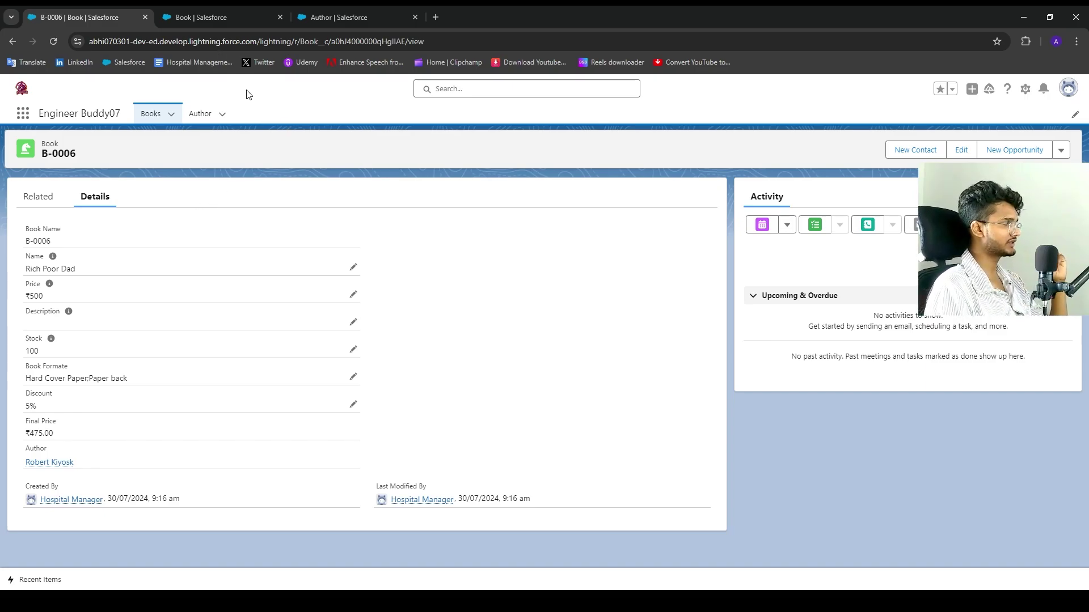
Delete the author linked to the Rich Poor Dad book from the Author list.
{"action": "left_click", "coordinate": [212, 122]}
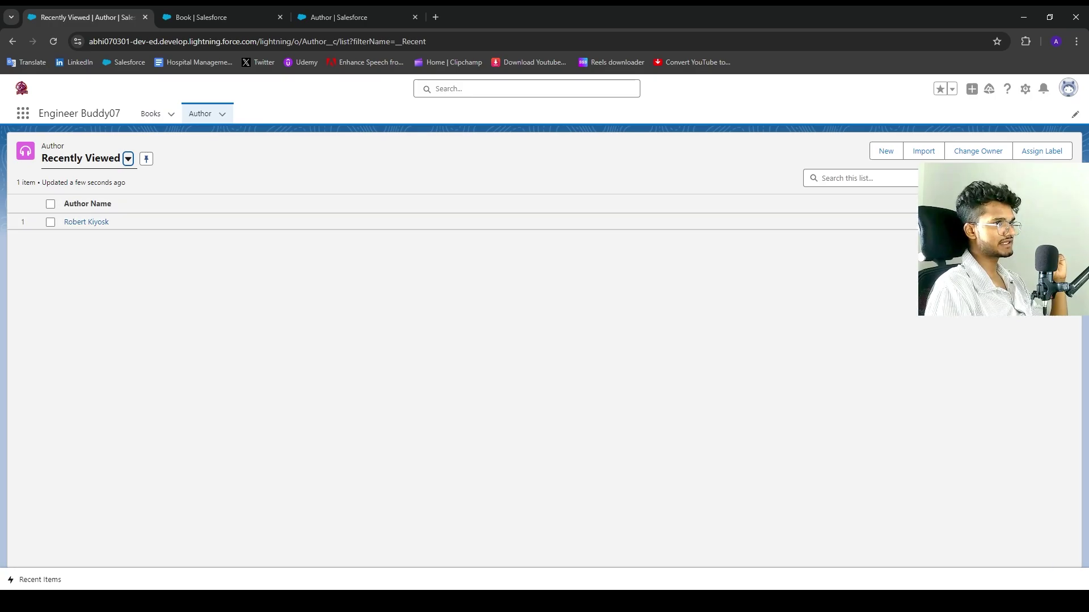
{"action": "left_click", "coordinate": [886, 151]}
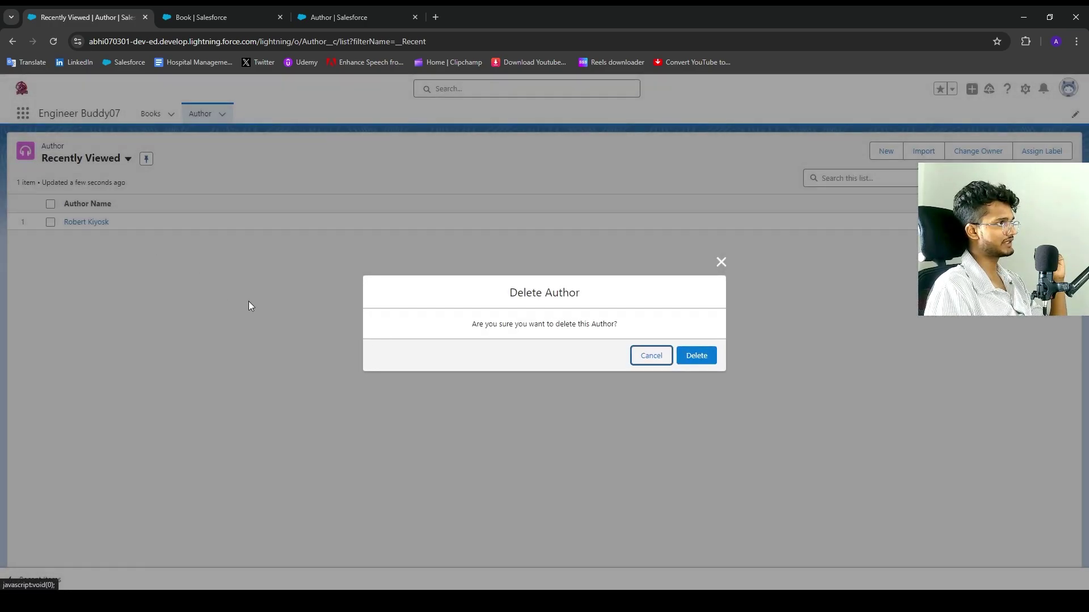
{"action": "left_click", "coordinate": [705, 356]}
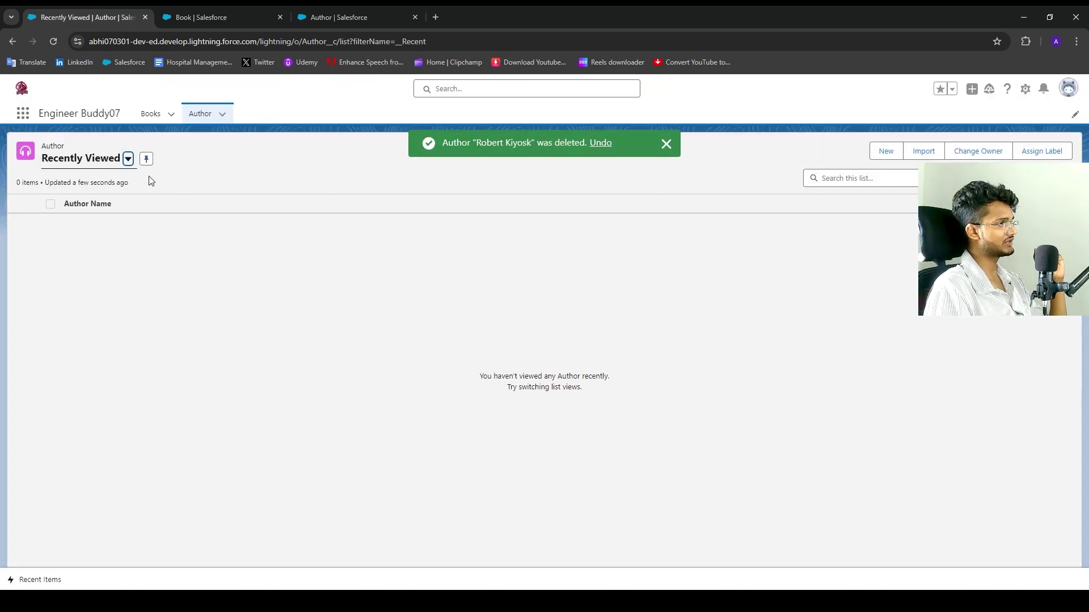
Show the All list view of Books to check for the deleted author's linked book.
{"action": "left_click", "coordinate": [153, 120]}
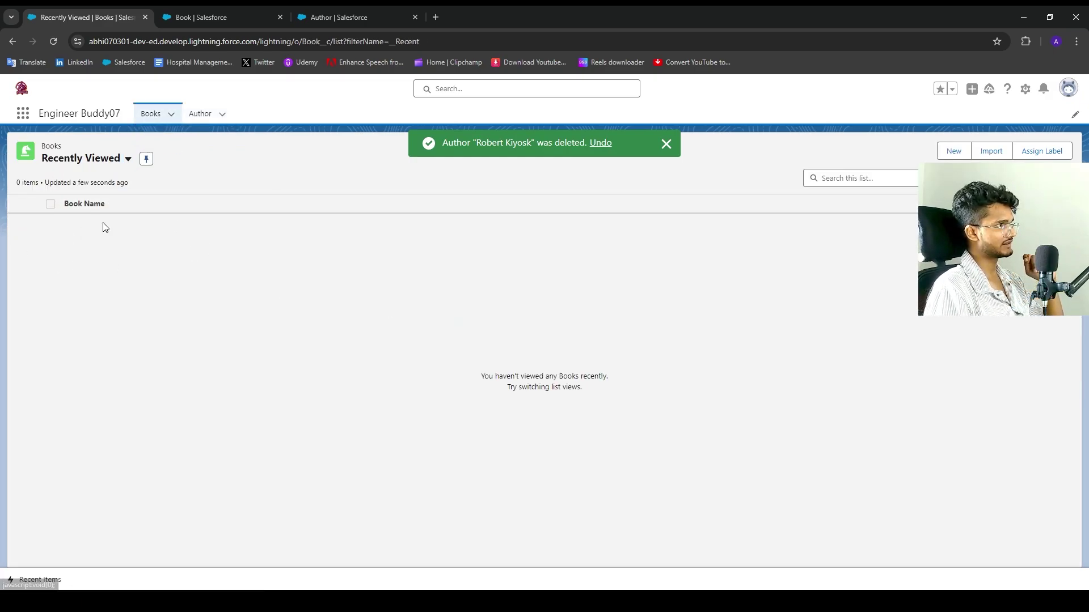
{"action": "left_click", "coordinate": [102, 156]}
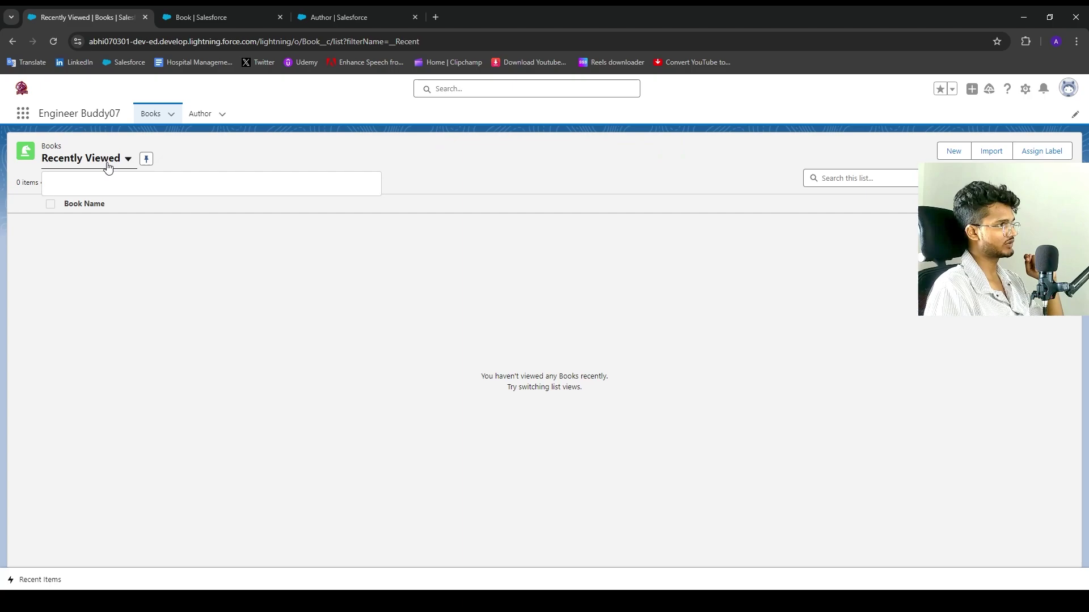
{"action": "left_click", "coordinate": [69, 200]}
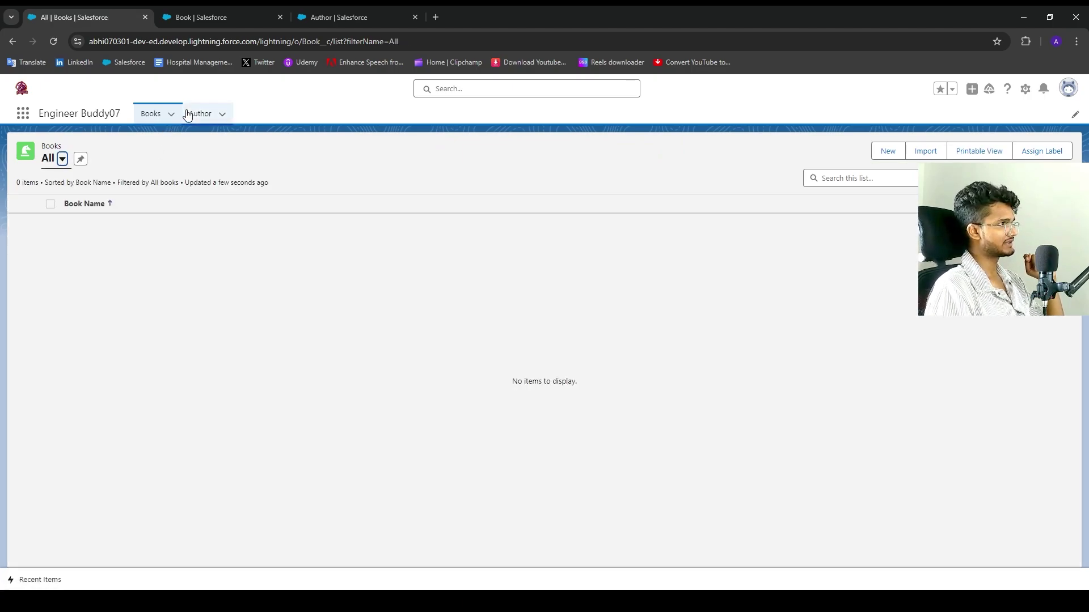
Find the Recycle Bin through the App Launcher and restore the deleted Author record from it.
{"action": "left_click", "coordinate": [193, 114]}
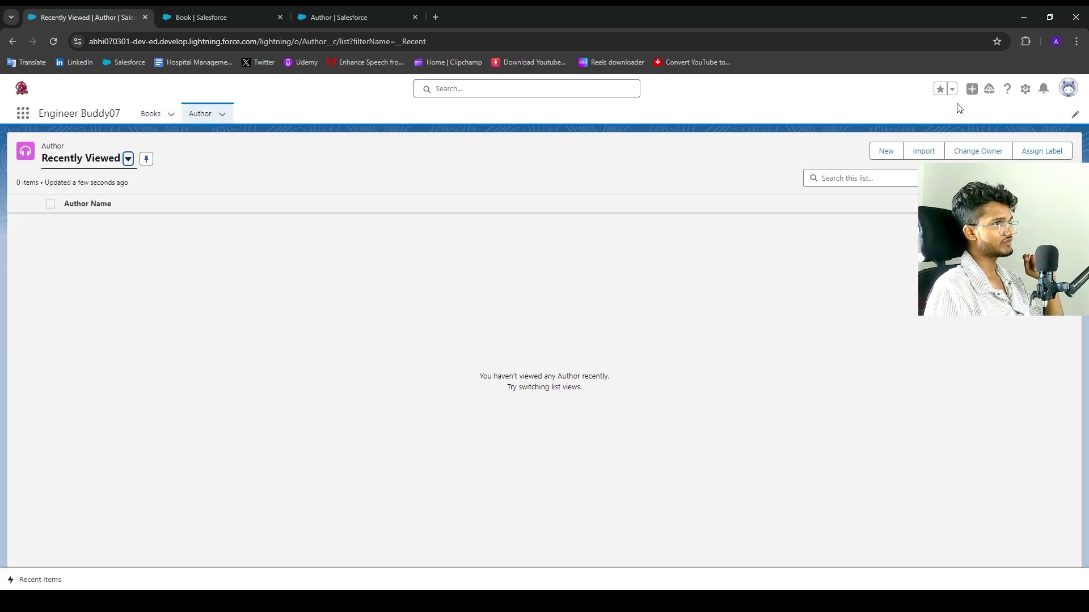
{"action": "left_click", "coordinate": [1025, 89]}
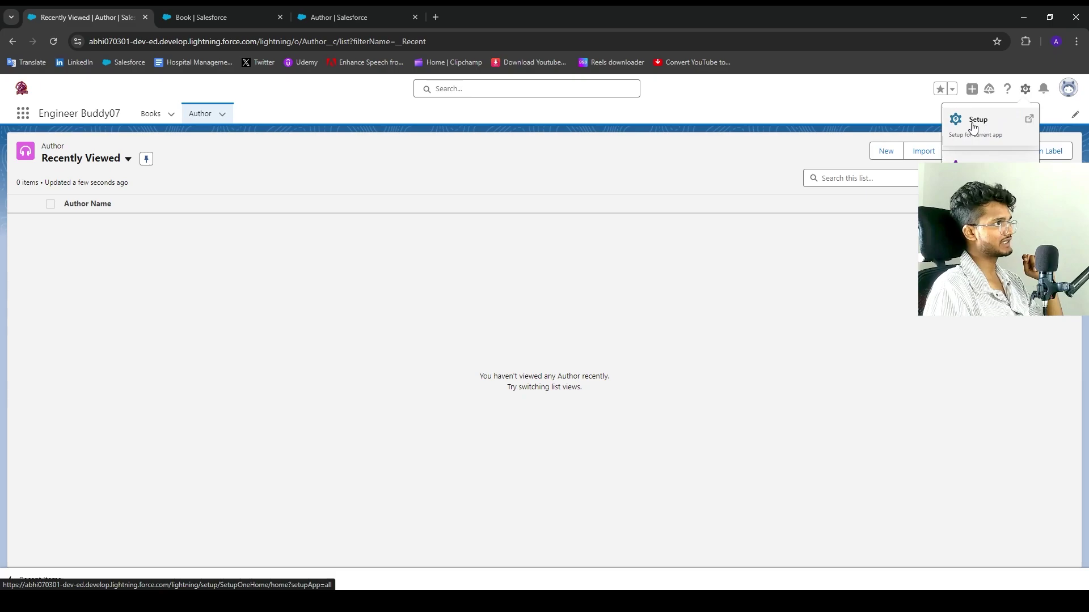
{"action": "left_click", "coordinate": [20, 118]}
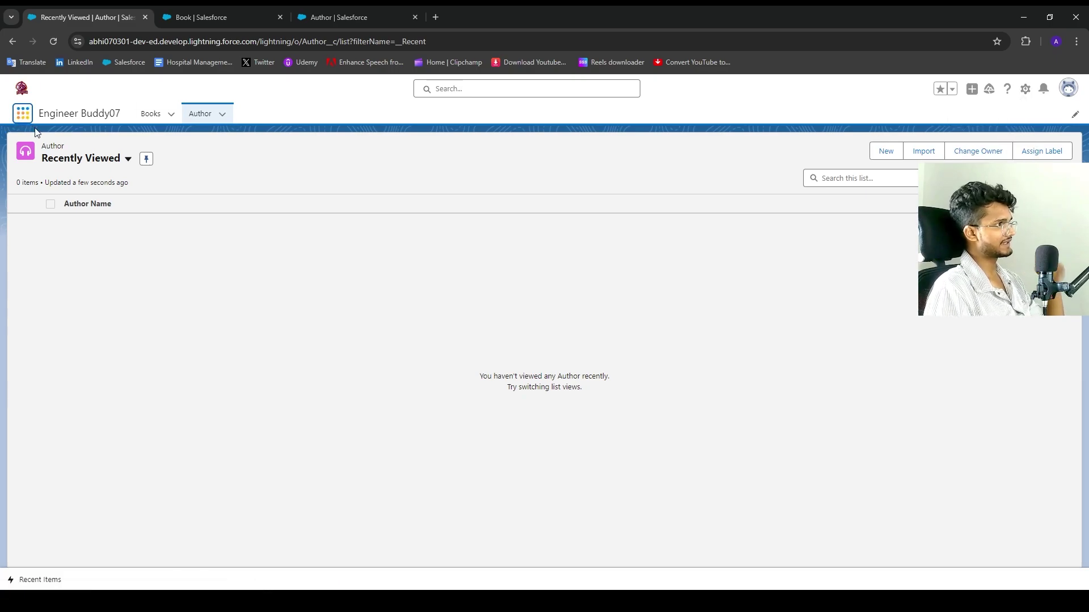
{"action": "type", "text": "recy"}
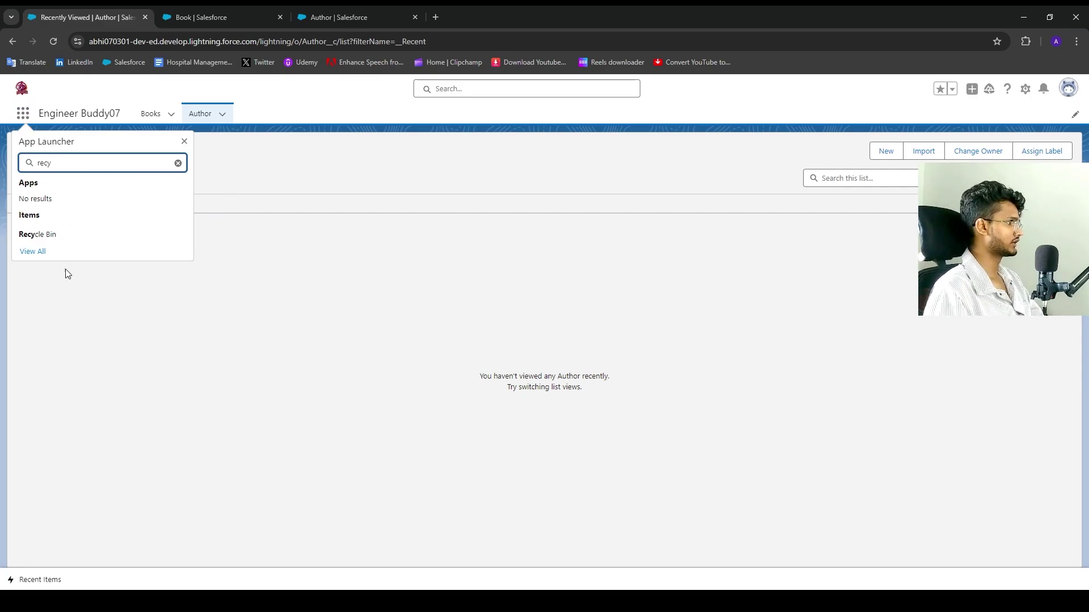
{"action": "left_click", "coordinate": [59, 235]}
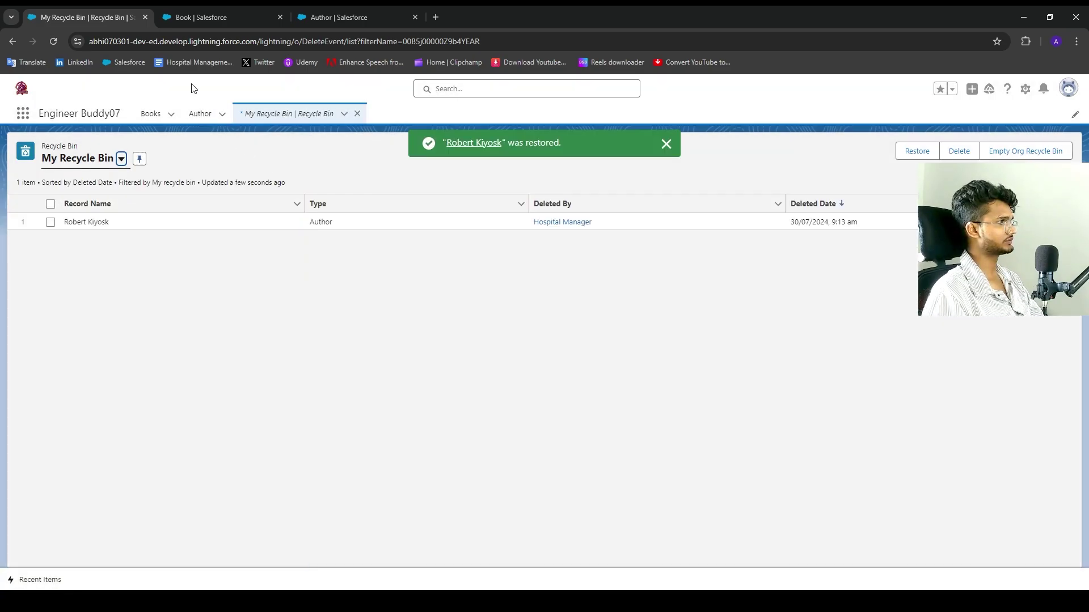
{"action": "left_click", "coordinate": [210, 18]}
{"action": "left_click", "coordinate": [110, 18]}
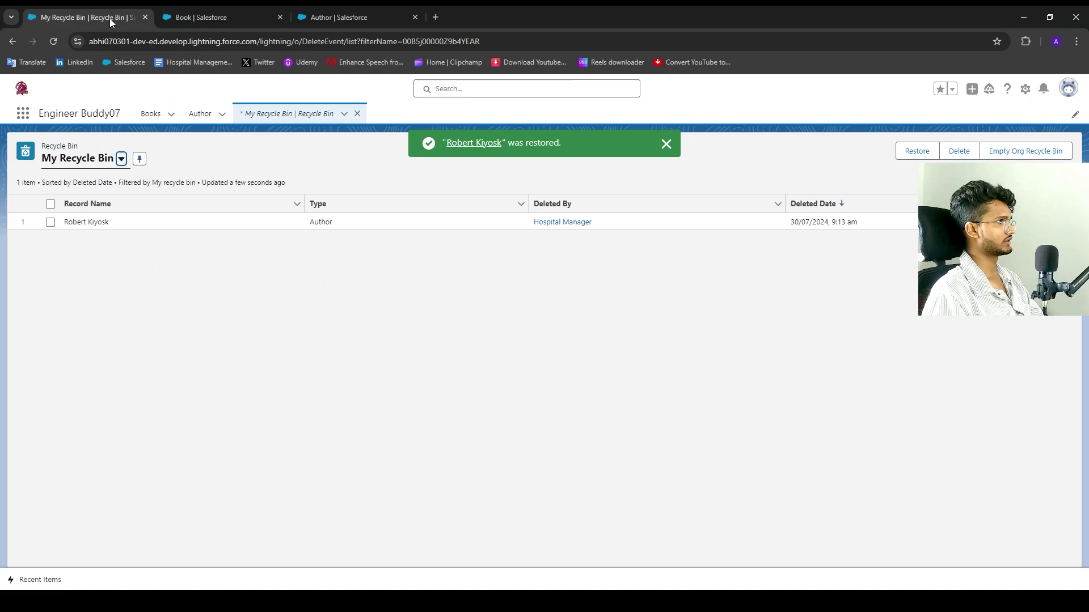
Check the Author and Books lists for the restored author and its linked book.
{"action": "left_click", "coordinate": [215, 116]}
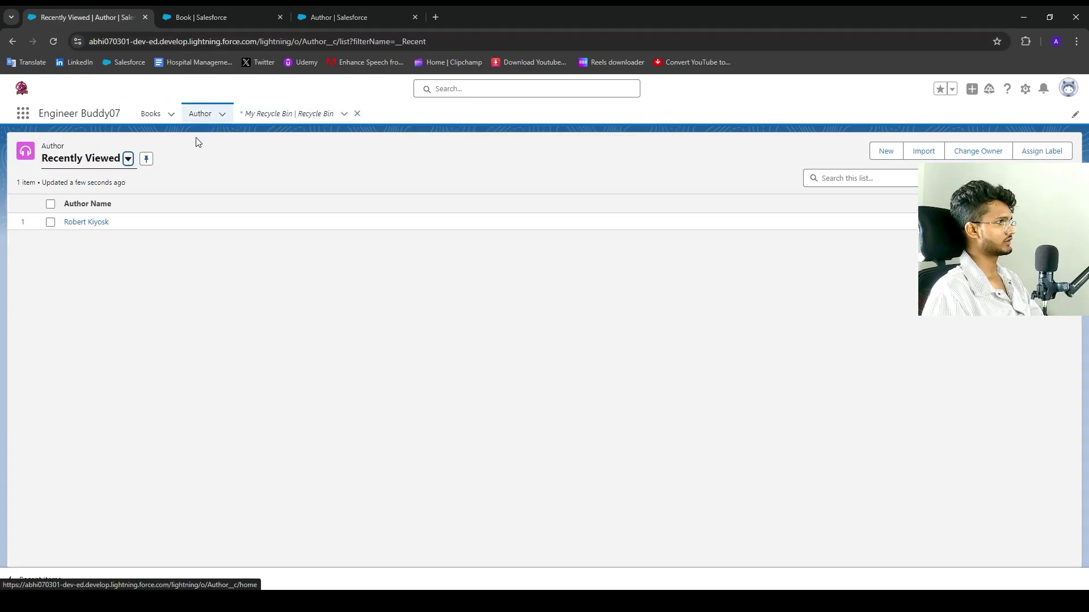
{"action": "left_click", "coordinate": [152, 116]}
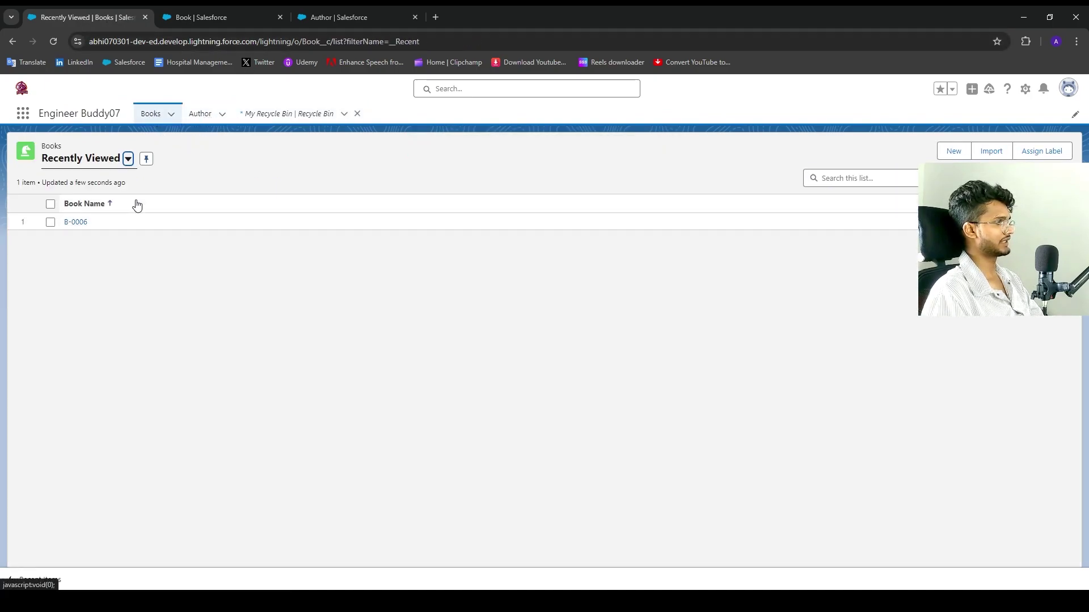
{"action": "left_click", "coordinate": [209, 115]}
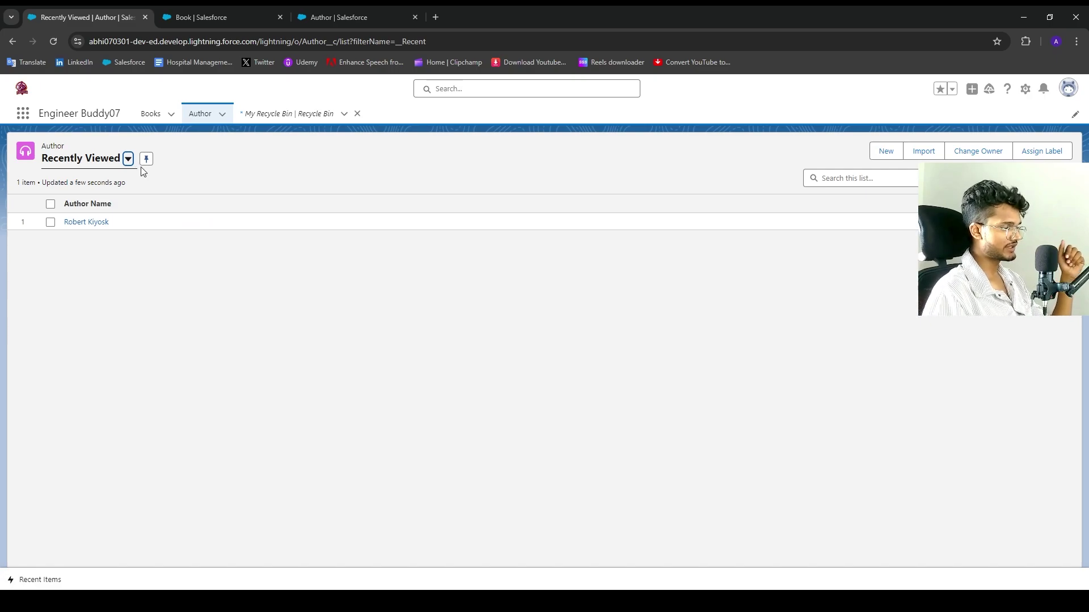
{"action": "left_click", "coordinate": [99, 157]}
{"action": "left_click", "coordinate": [113, 203]}
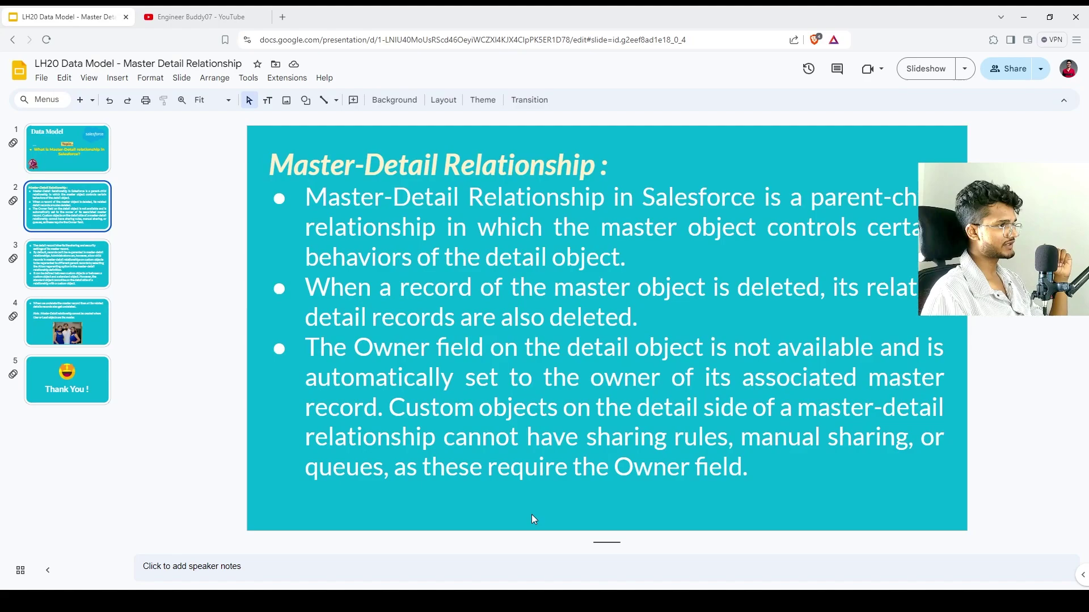
Switch to Google Slides to review the undelete rule, closing and title slides, and show the Engineer Buddy07 YouTube channel page.
{"action": "left_click", "coordinate": [98, 321]}
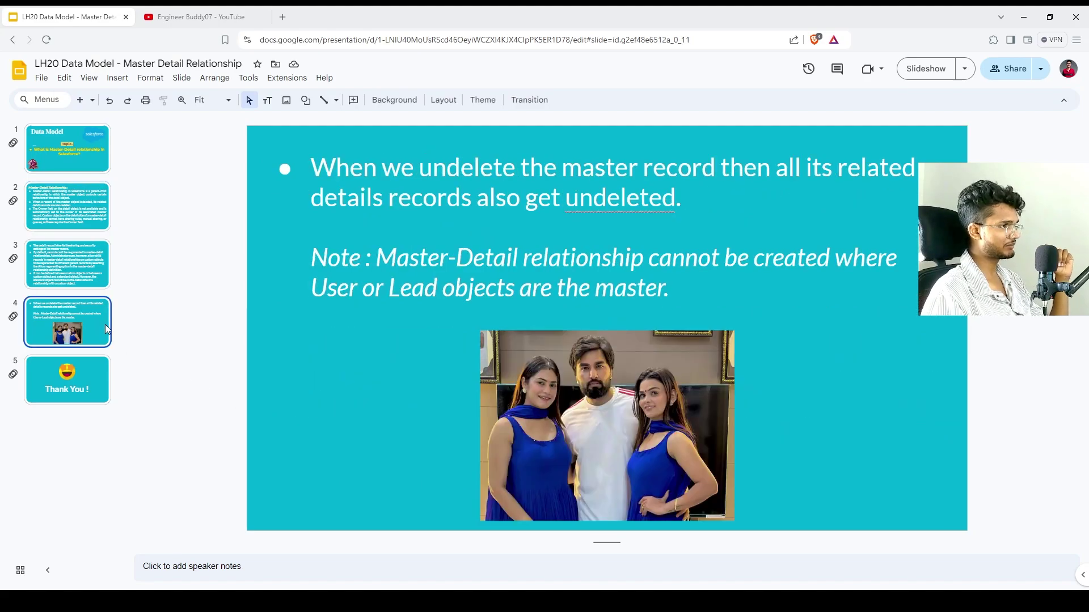
{"action": "left_click", "coordinate": [90, 367]}
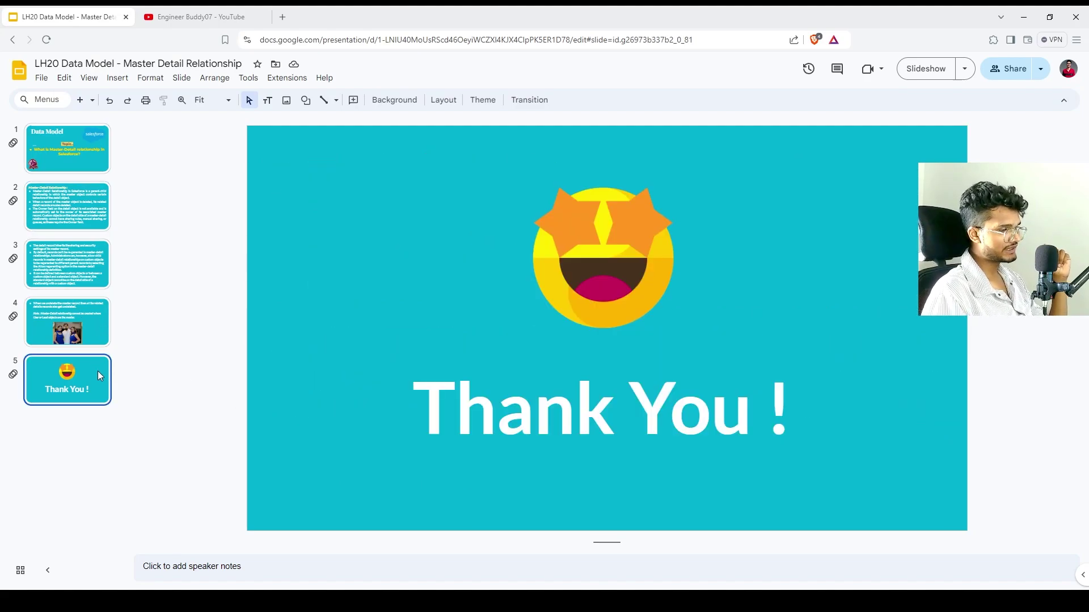
{"action": "left_click", "coordinate": [61, 144]}
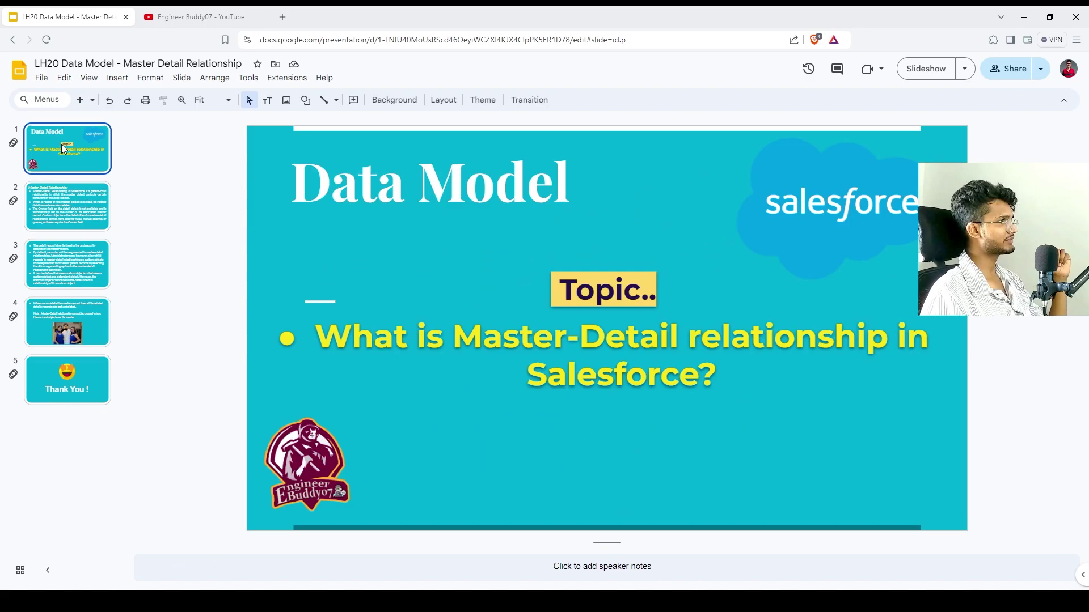
{"action": "left_click", "coordinate": [170, 18]}
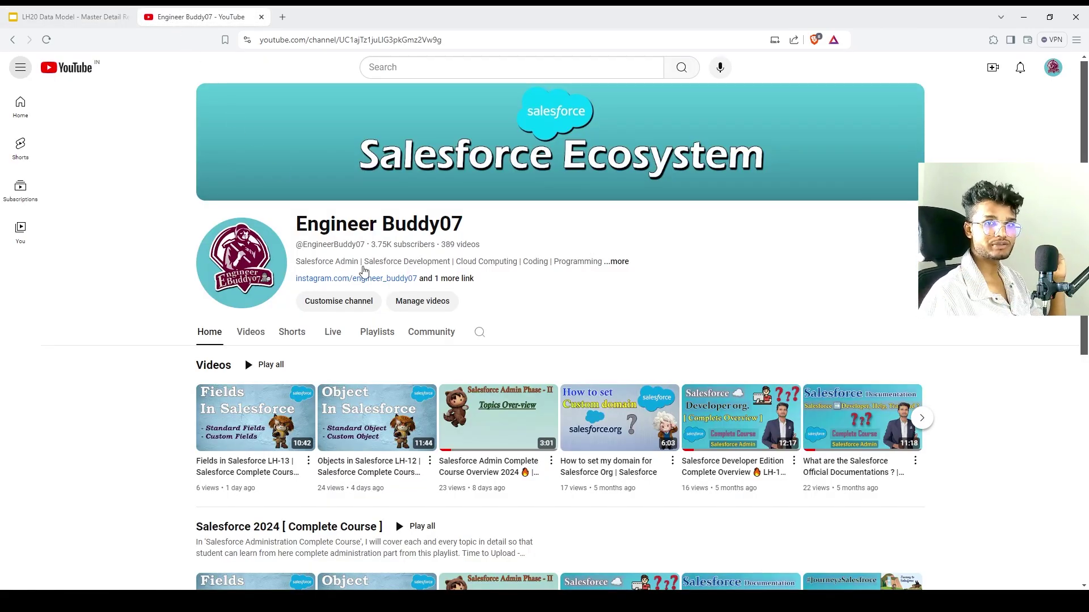